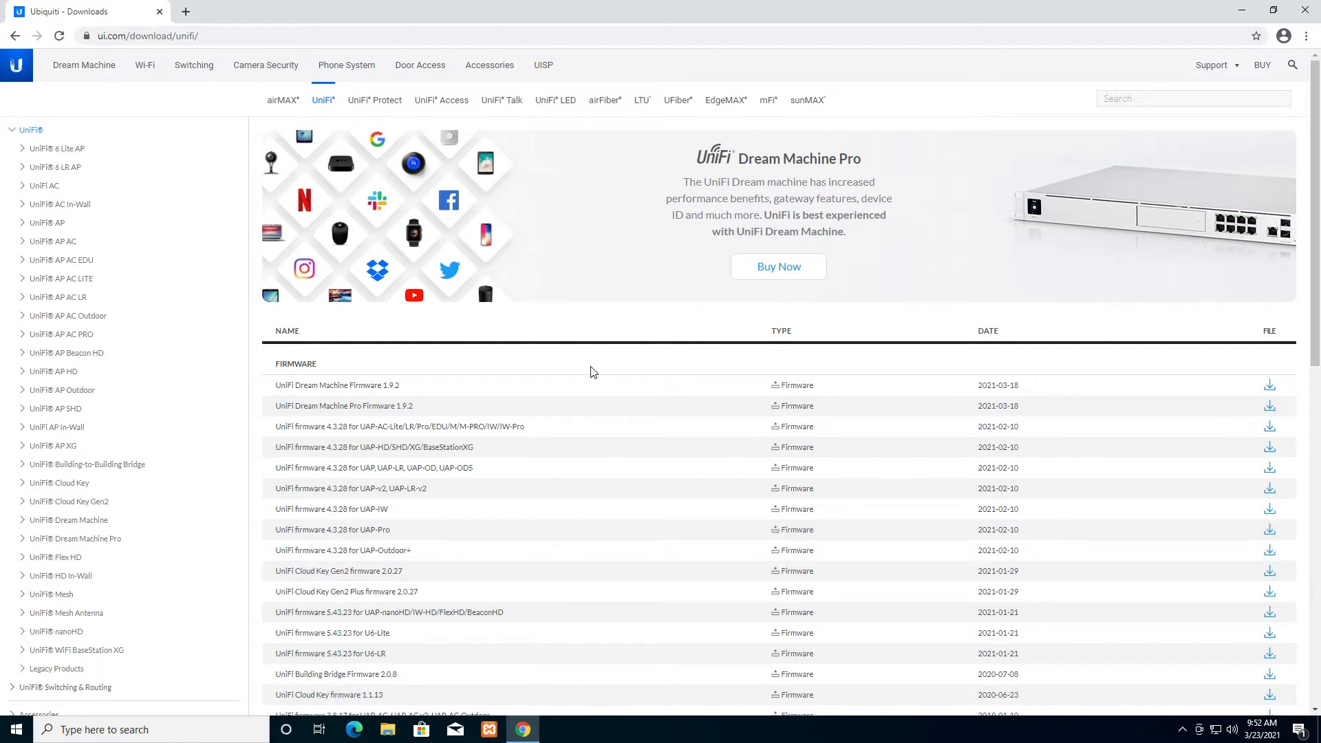
{"action": "scroll", "coordinate": [577, 454], "scroll_direction": "down", "scroll_amount": 1}
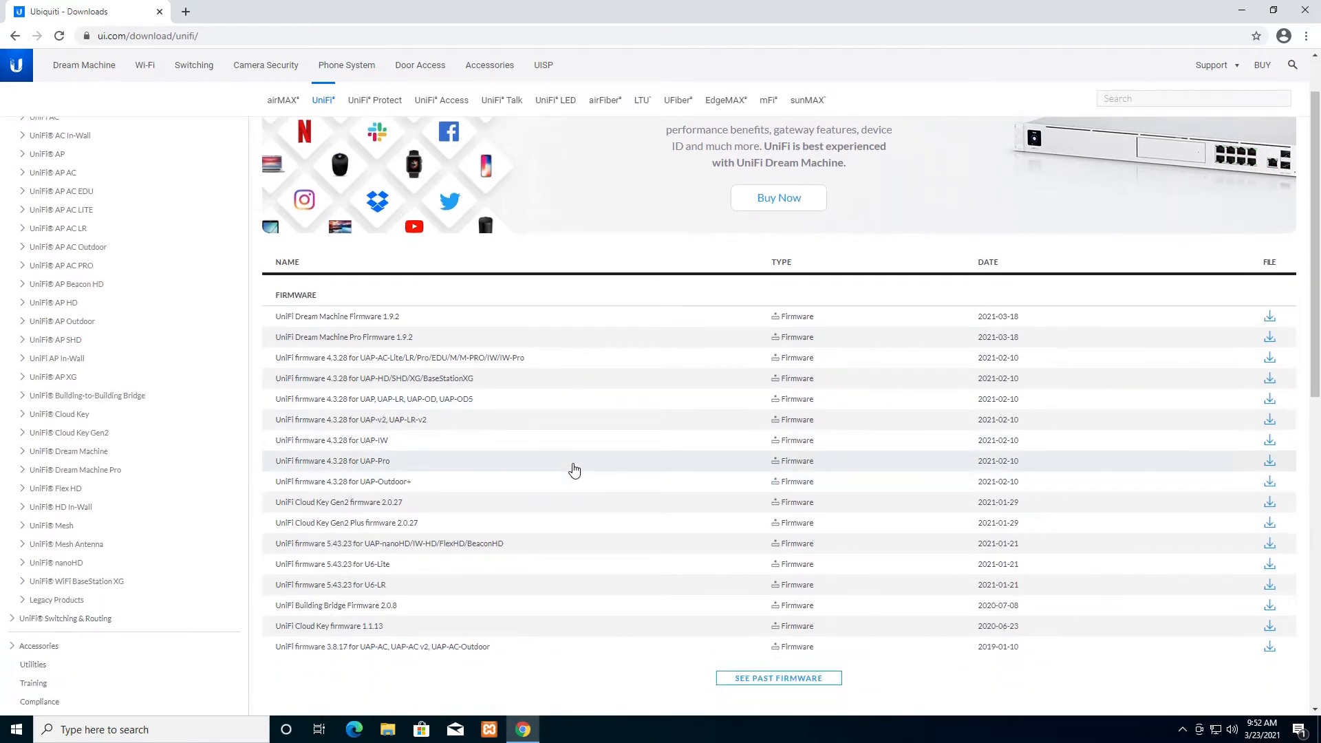
{"action": "scroll", "coordinate": [546, 471], "scroll_direction": "up", "scroll_amount": 1}
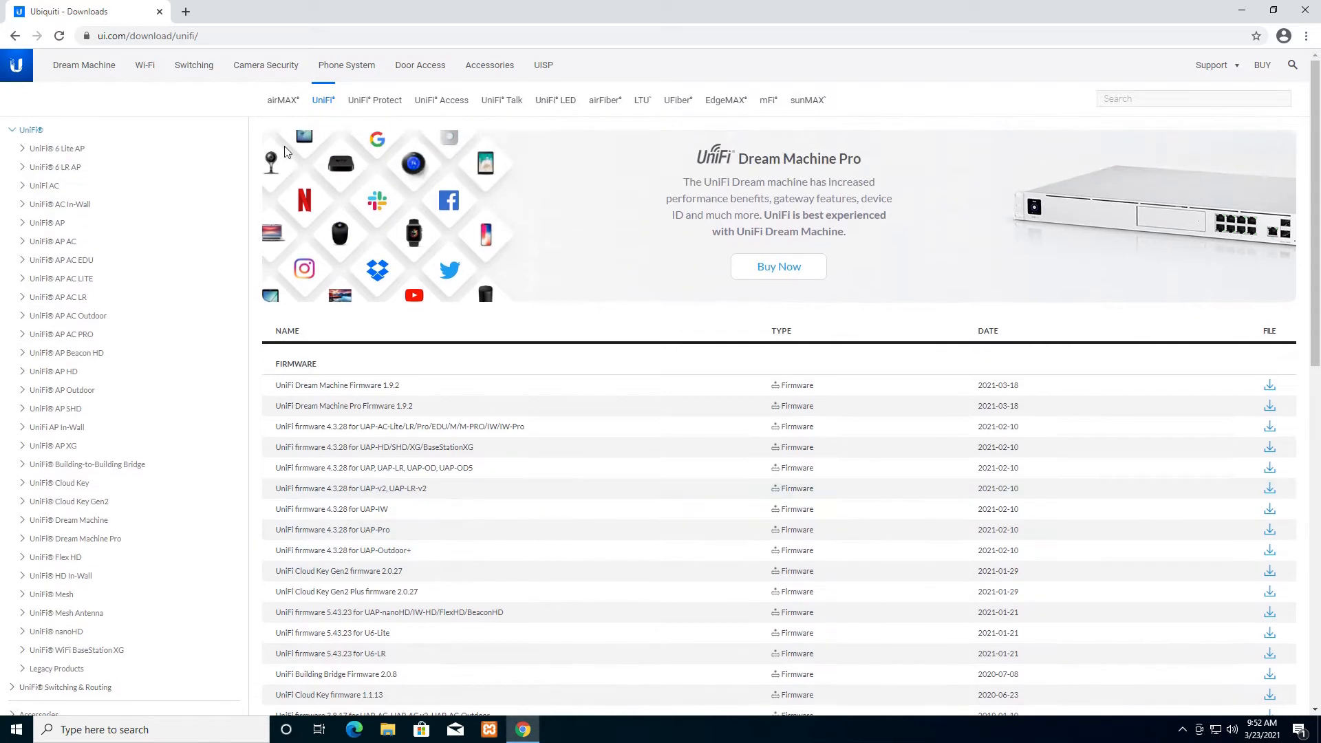
{"action": "left_click", "coordinate": [234, 41]}
{"action": "left_click", "coordinate": [273, 41]}
{"action": "left_click_drag", "start_coordinate": [273, 41], "coordinate": [106, 39]}
{"action": "left_click", "coordinate": [237, 41]}
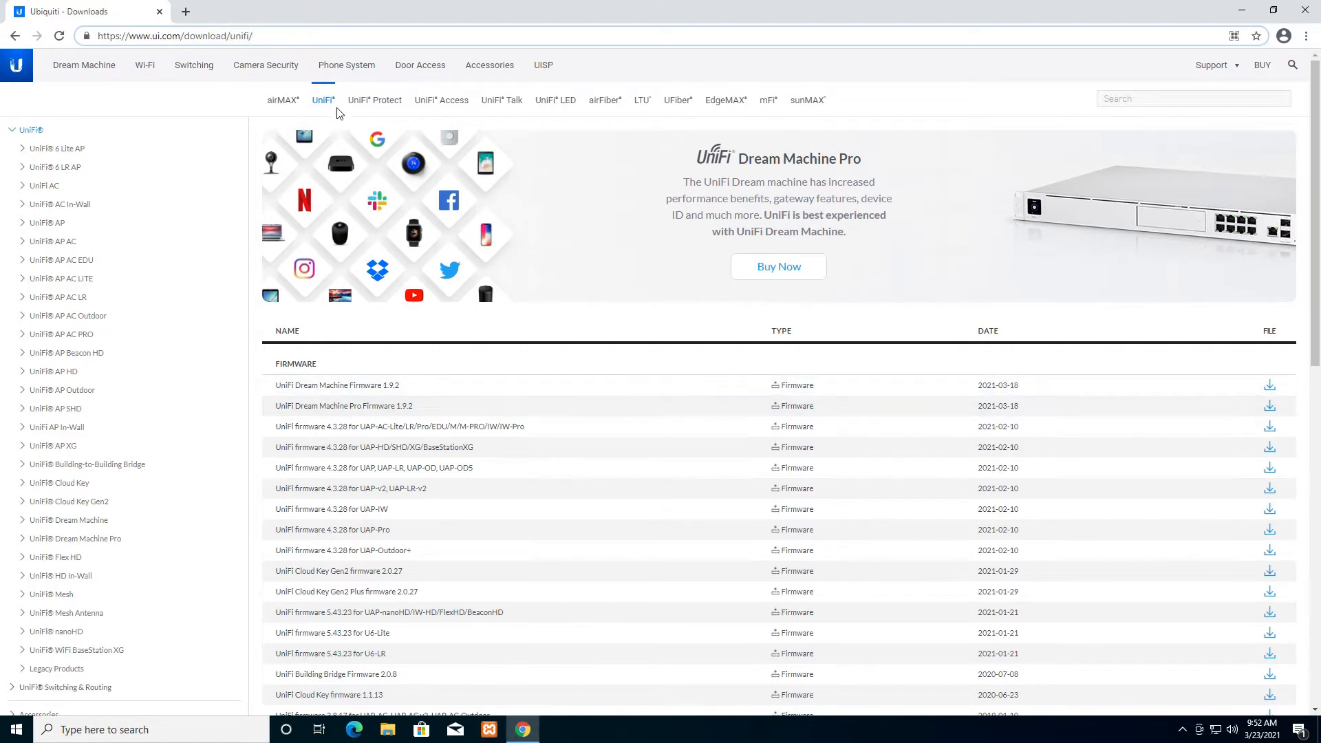
Download the UniFi Network Controller 6.0.45 for Windows installer, accepting the licence agreement, and dismiss the download bar
{"action": "scroll", "coordinate": [604, 422], "scroll_direction": "down", "scroll_amount": 2}
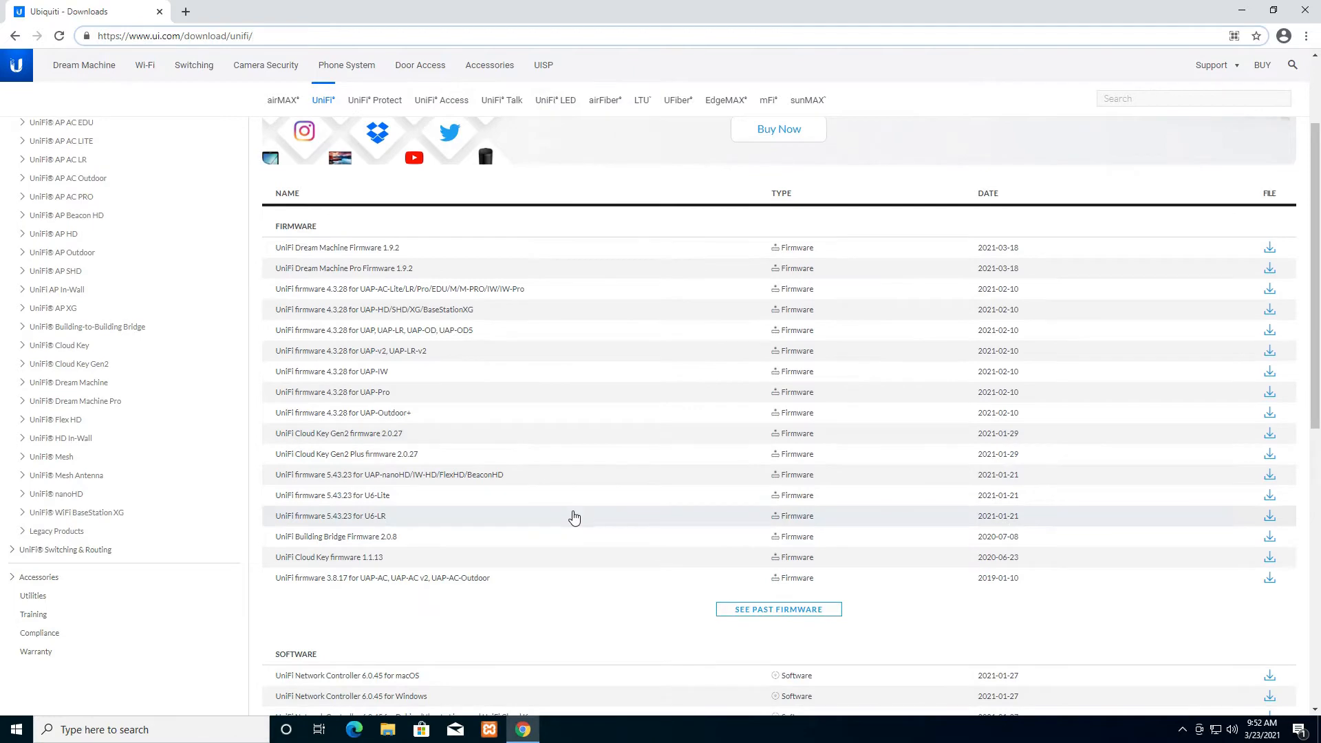
{"action": "scroll", "coordinate": [612, 540], "scroll_direction": "down", "scroll_amount": 3}
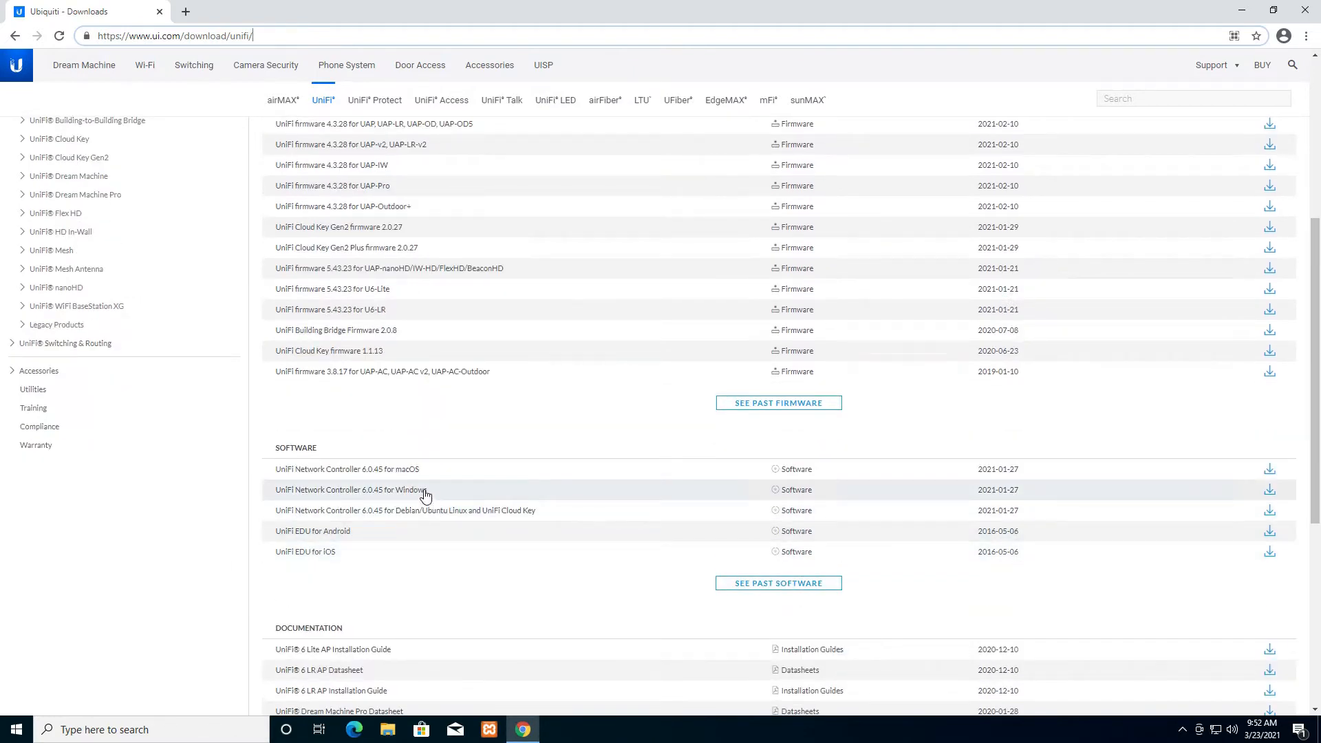
{"action": "left_click", "coordinate": [385, 490]}
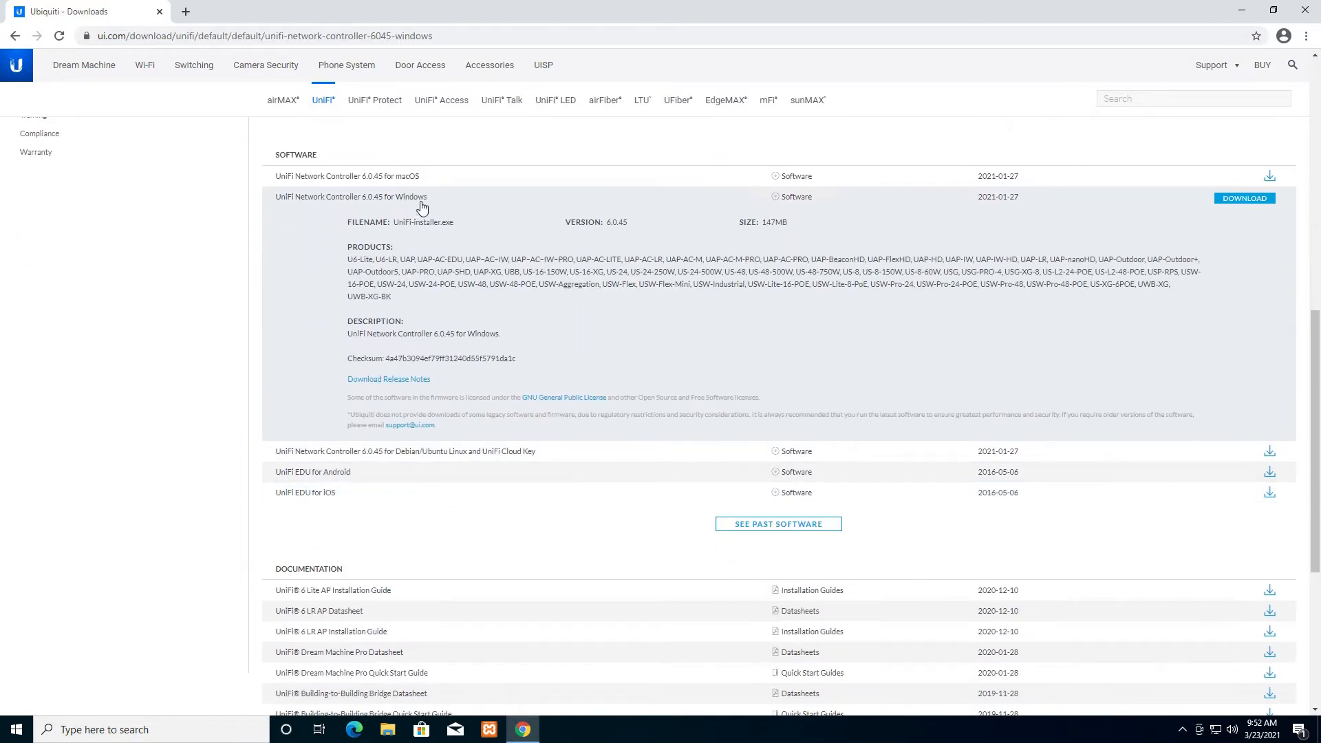
{"action": "left_click", "coordinate": [1243, 199]}
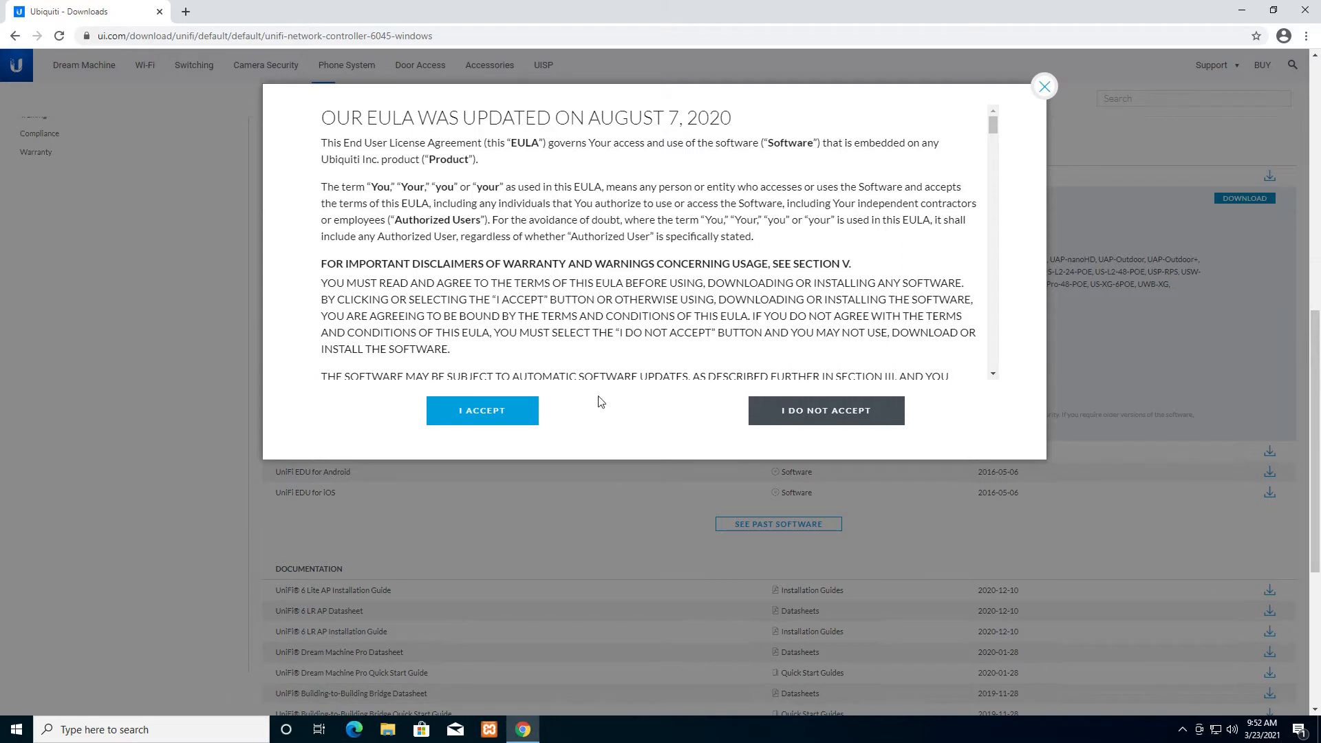
{"action": "left_click", "coordinate": [495, 413]}
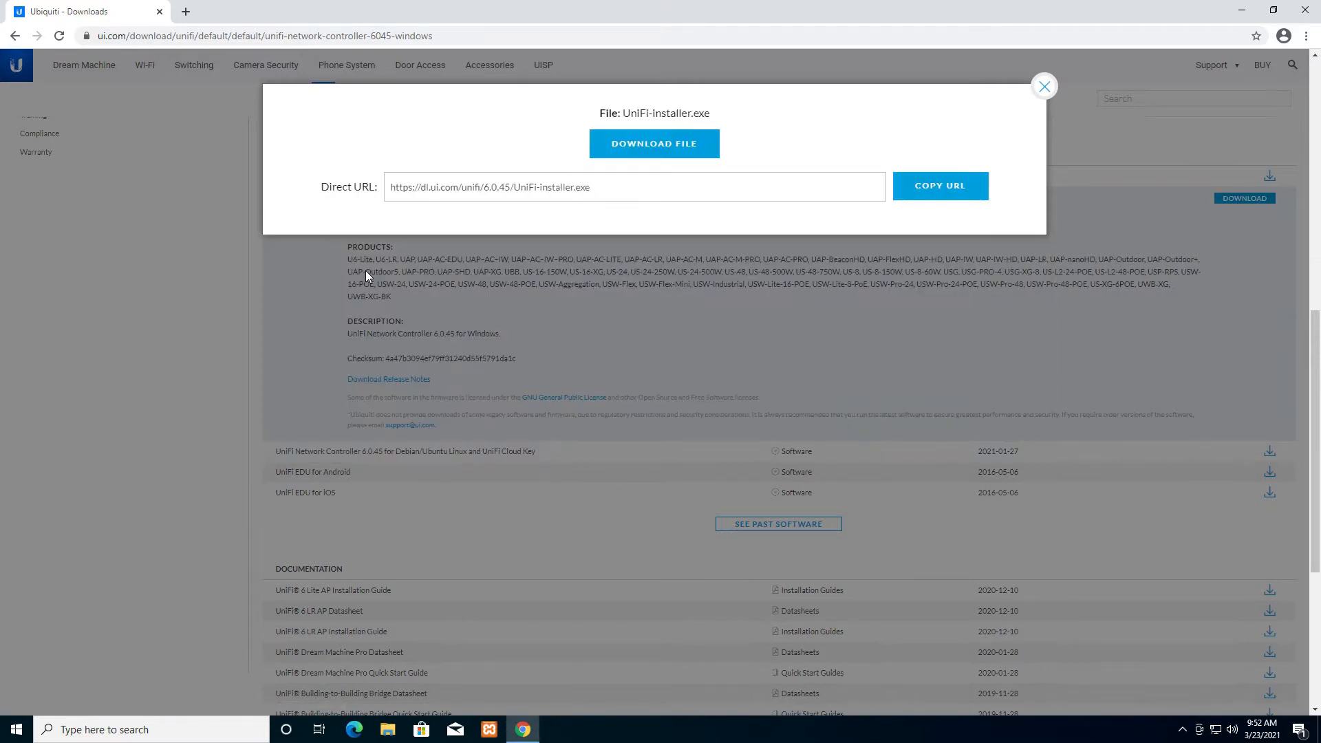
{"action": "left_click", "coordinate": [675, 142]}
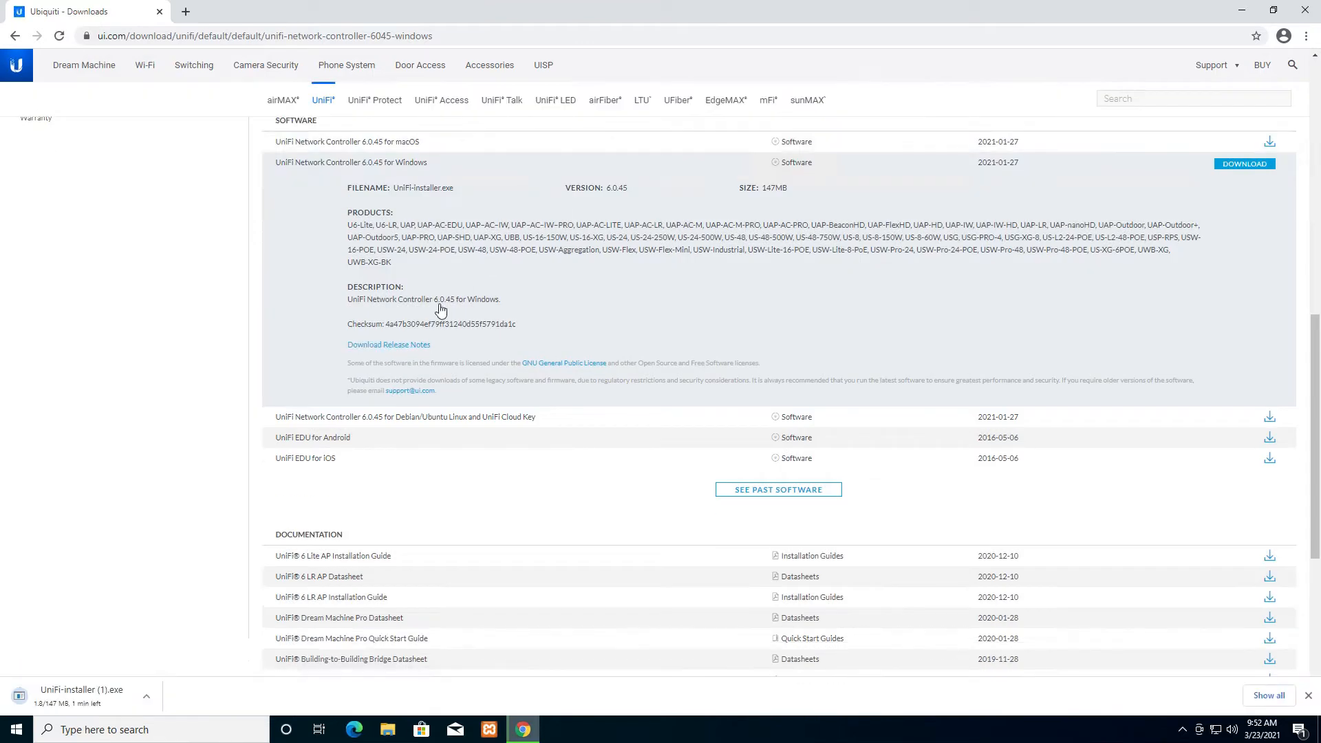
{"action": "left_click", "coordinate": [1309, 697]}
{"action": "scroll", "coordinate": [1013, 456], "scroll_direction": "down", "scroll_amount": 1}
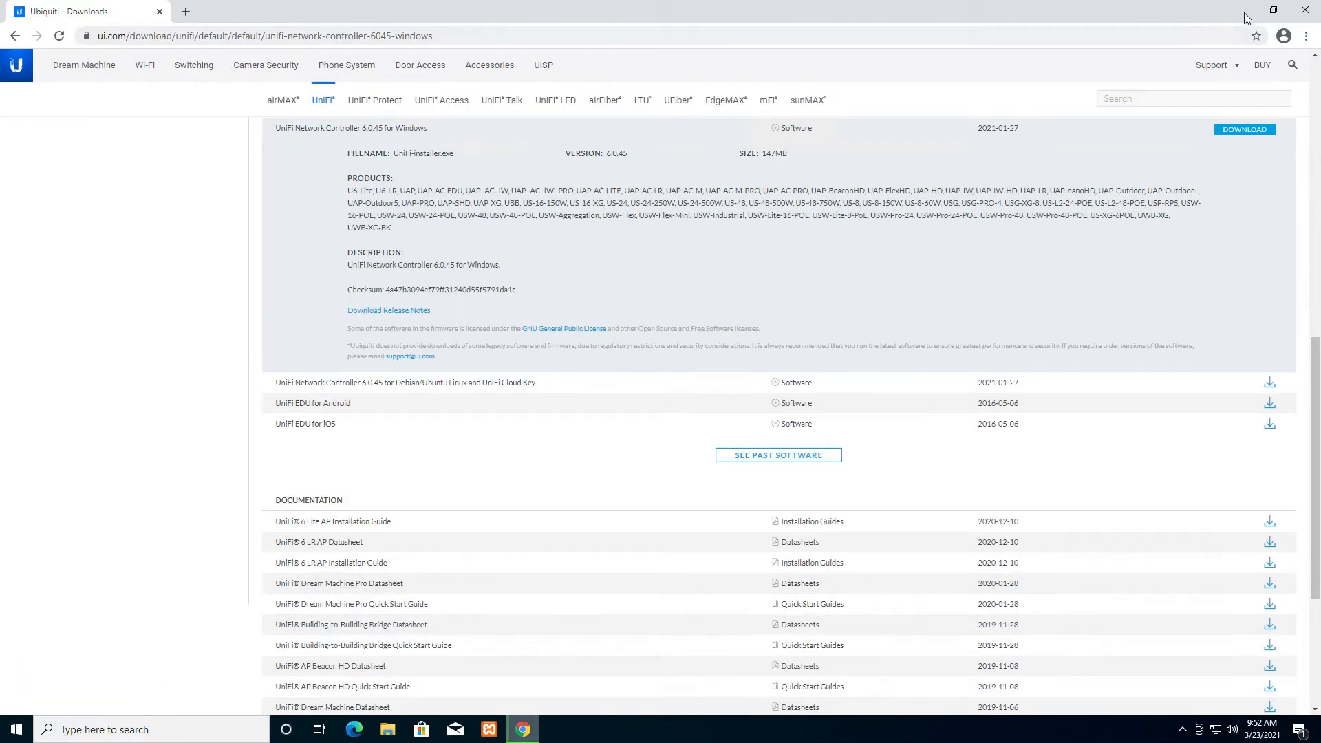
Open the browser's download list and run UniFi-installer.exe, allowing it to make changes
{"action": "left_click", "coordinate": [1305, 35]}
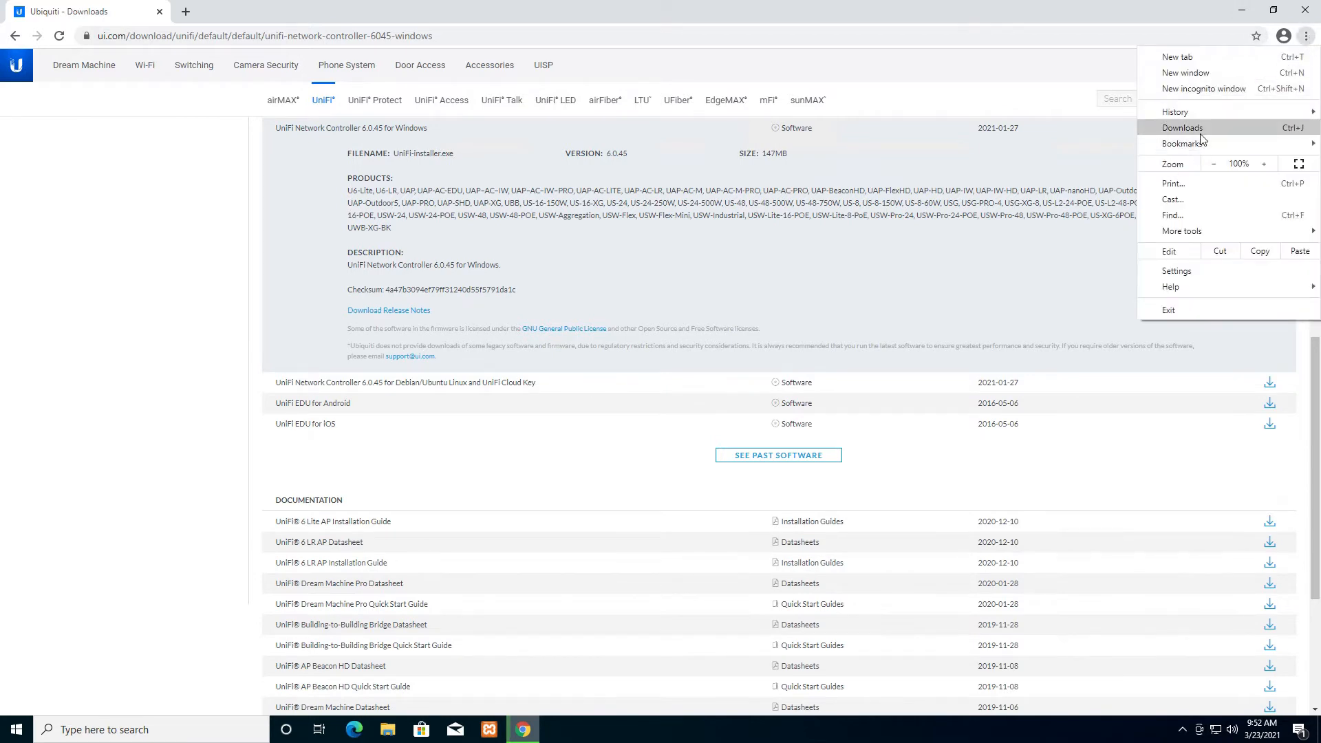
{"action": "left_click", "coordinate": [1183, 125]}
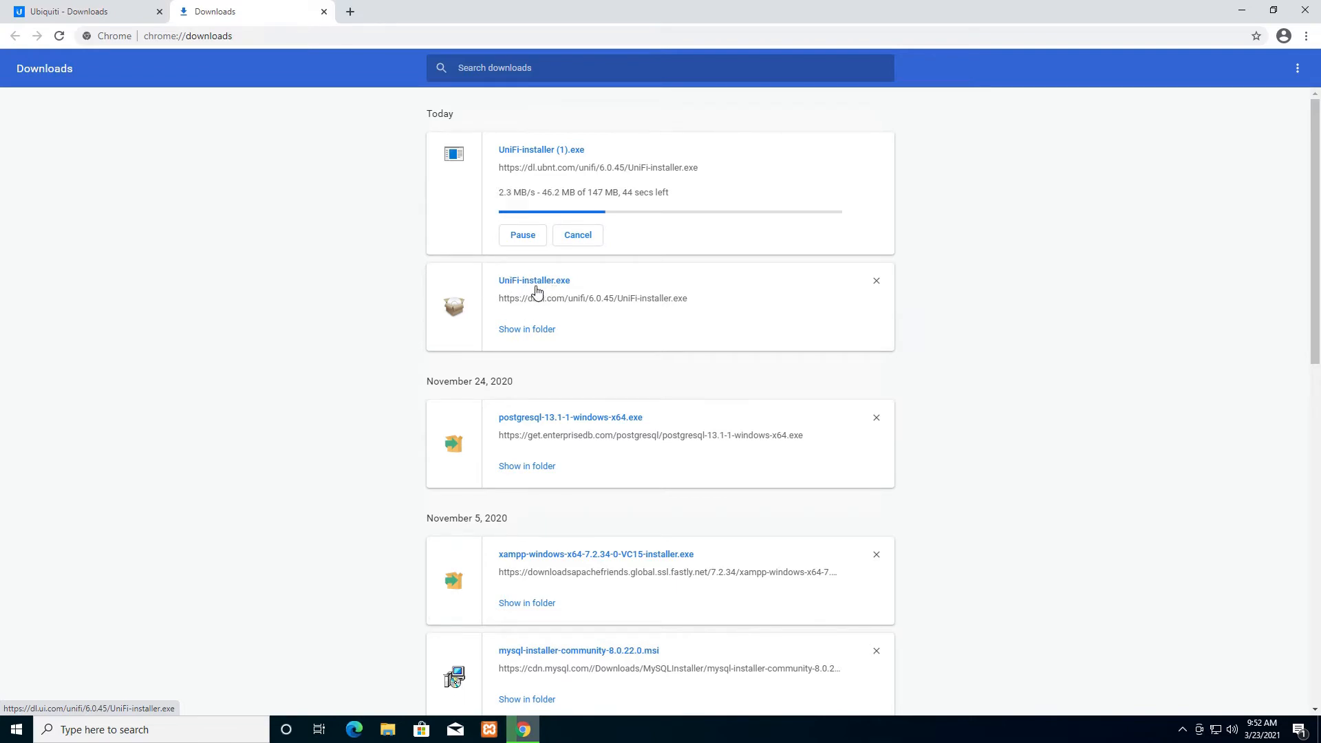
{"action": "left_click", "coordinate": [535, 287]}
{"action": "left_click", "coordinate": [565, 457]}
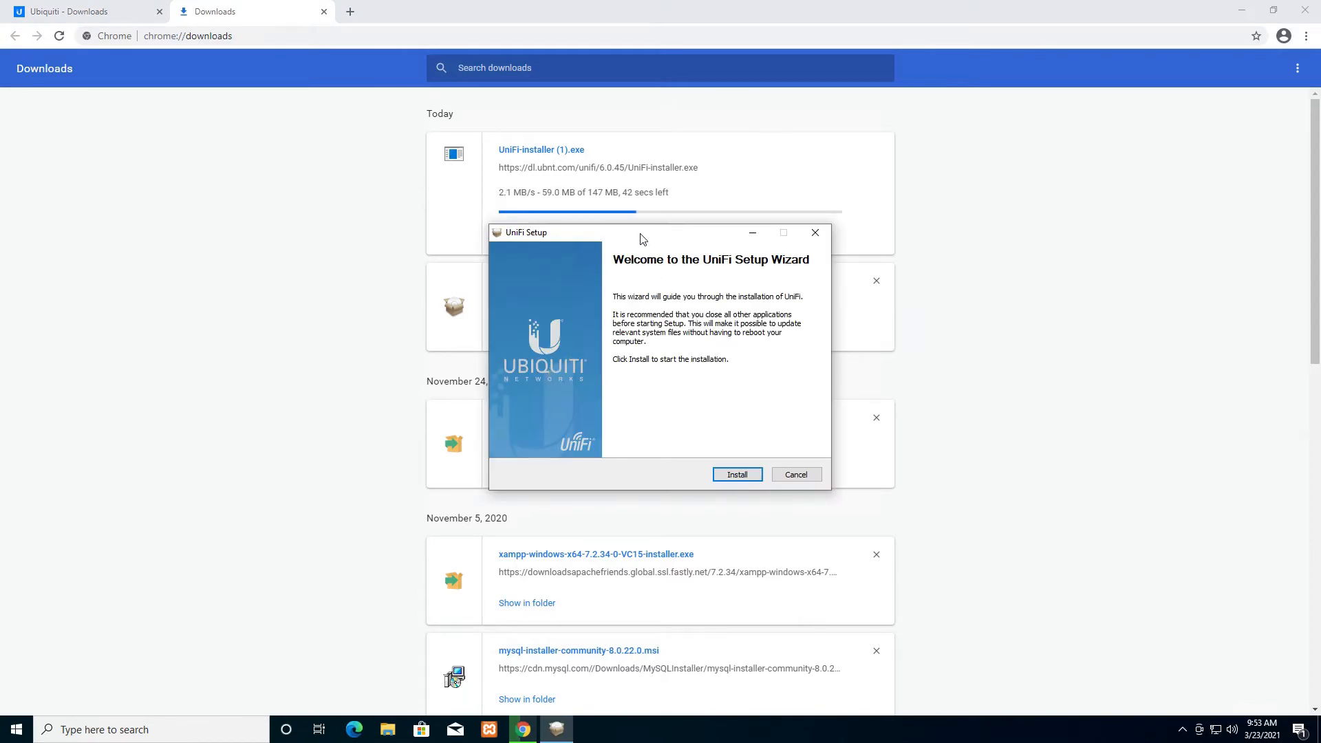
Install UniFi with the setup wizard and finish with the controller set to start after installation
{"action": "left_click_drag", "start_coordinate": [641, 234], "coordinate": [625, 213]}
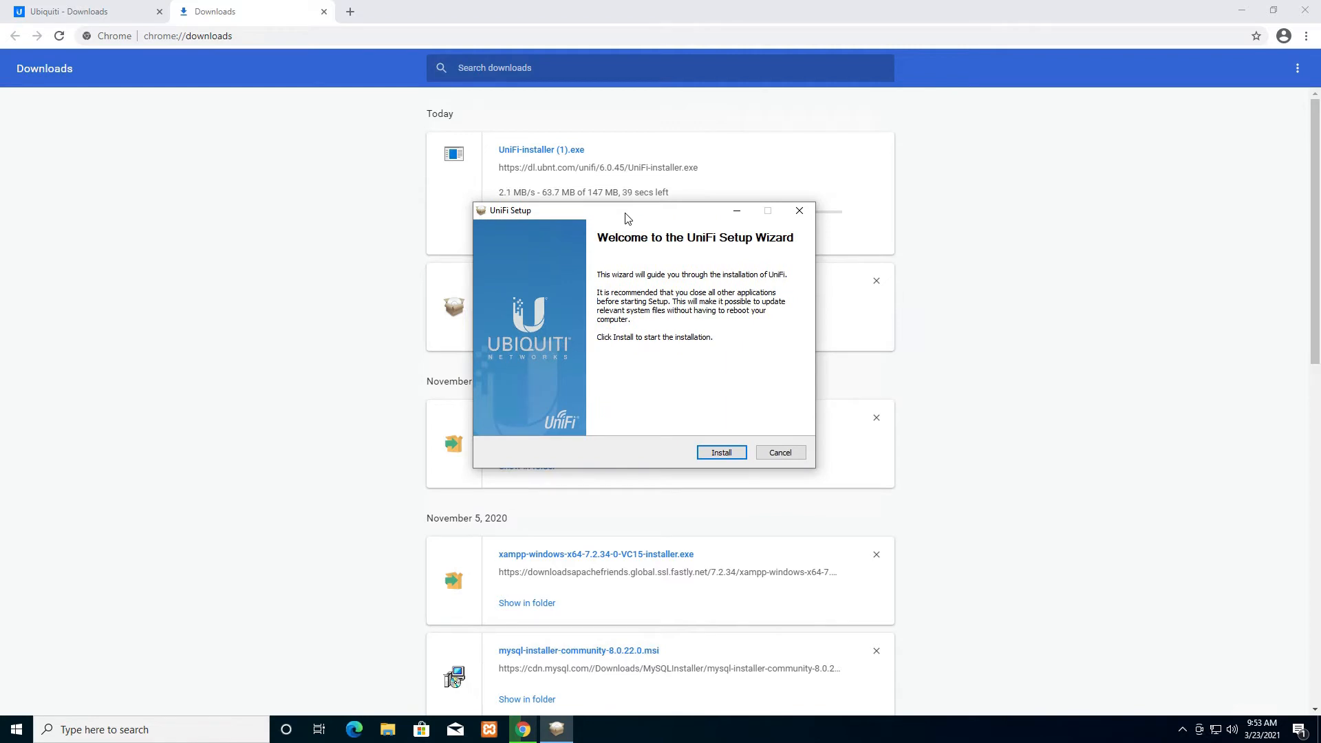
{"action": "left_click", "coordinate": [721, 453]}
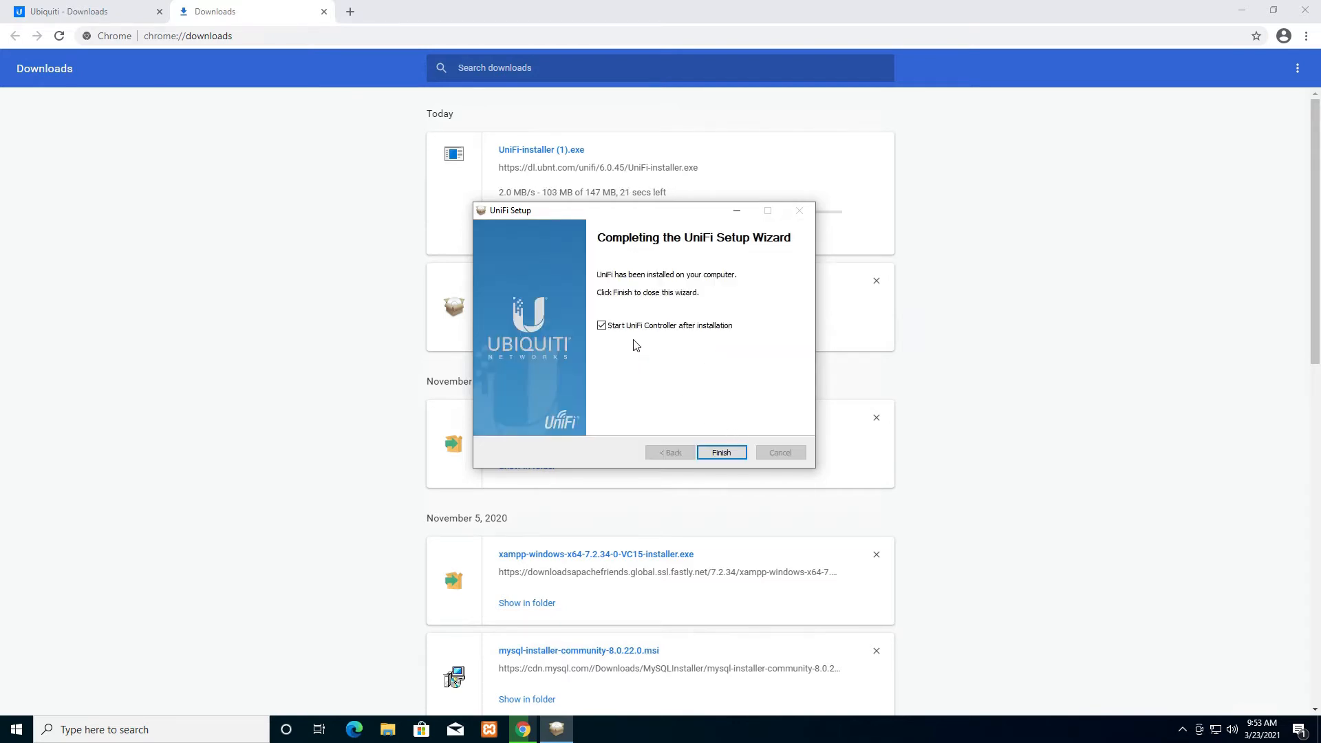
{"action": "left_click", "coordinate": [719, 451]}
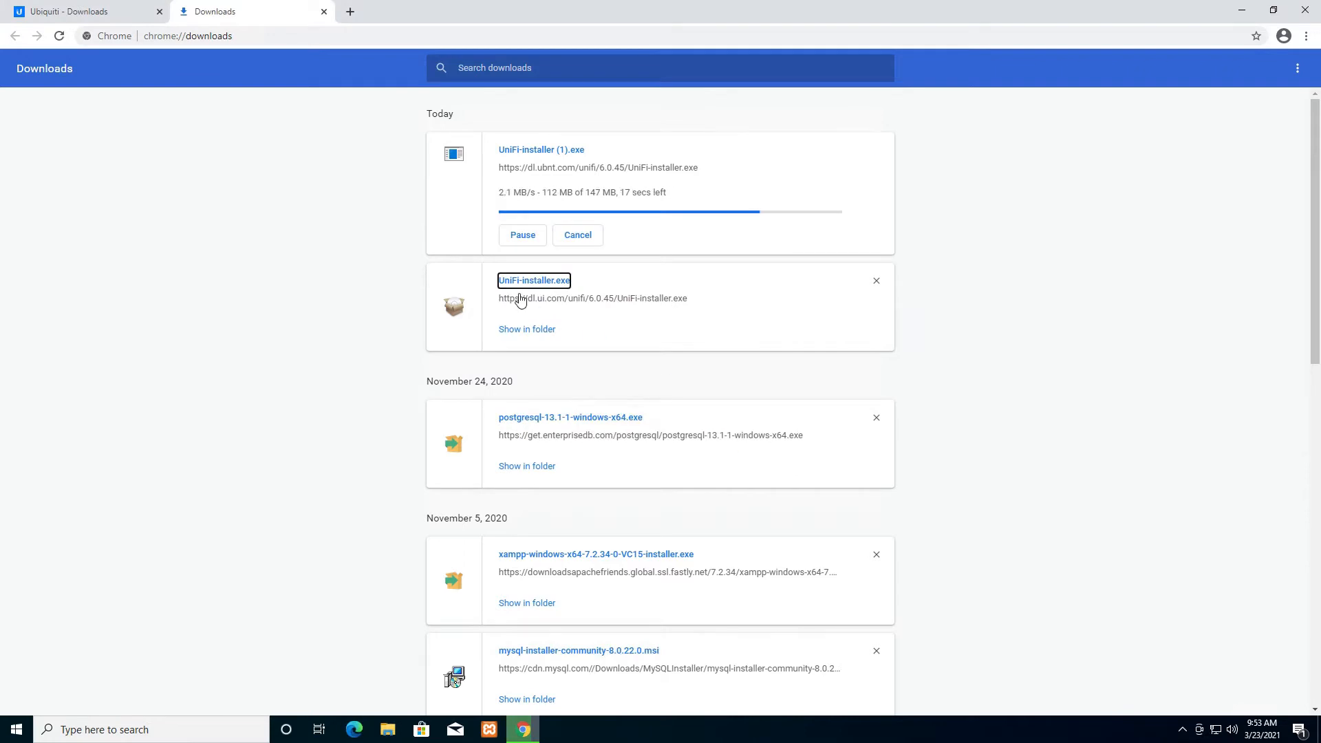
Close the downloads page, minimize the browser and show the hidden system tray icons
{"action": "left_click", "coordinate": [323, 12]}
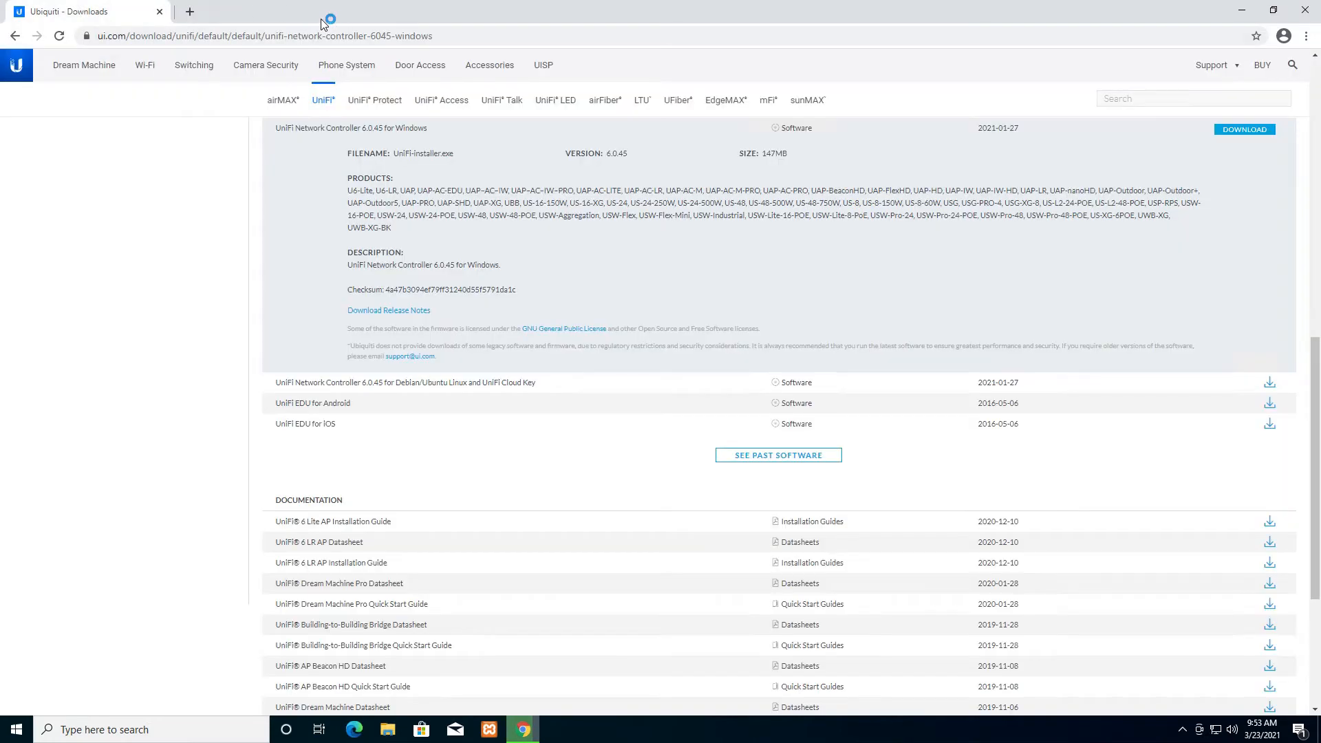
{"action": "left_click", "coordinate": [1183, 734]}
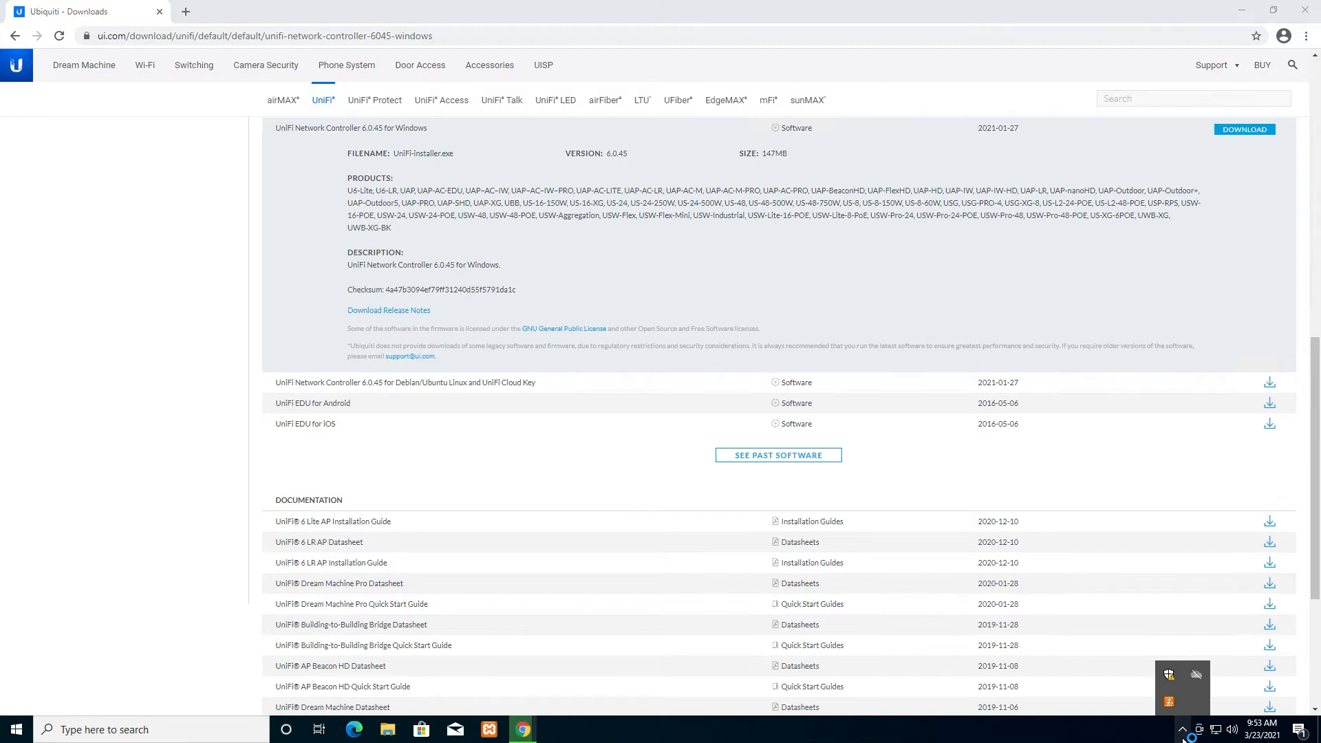
{"action": "left_click", "coordinate": [1251, 10]}
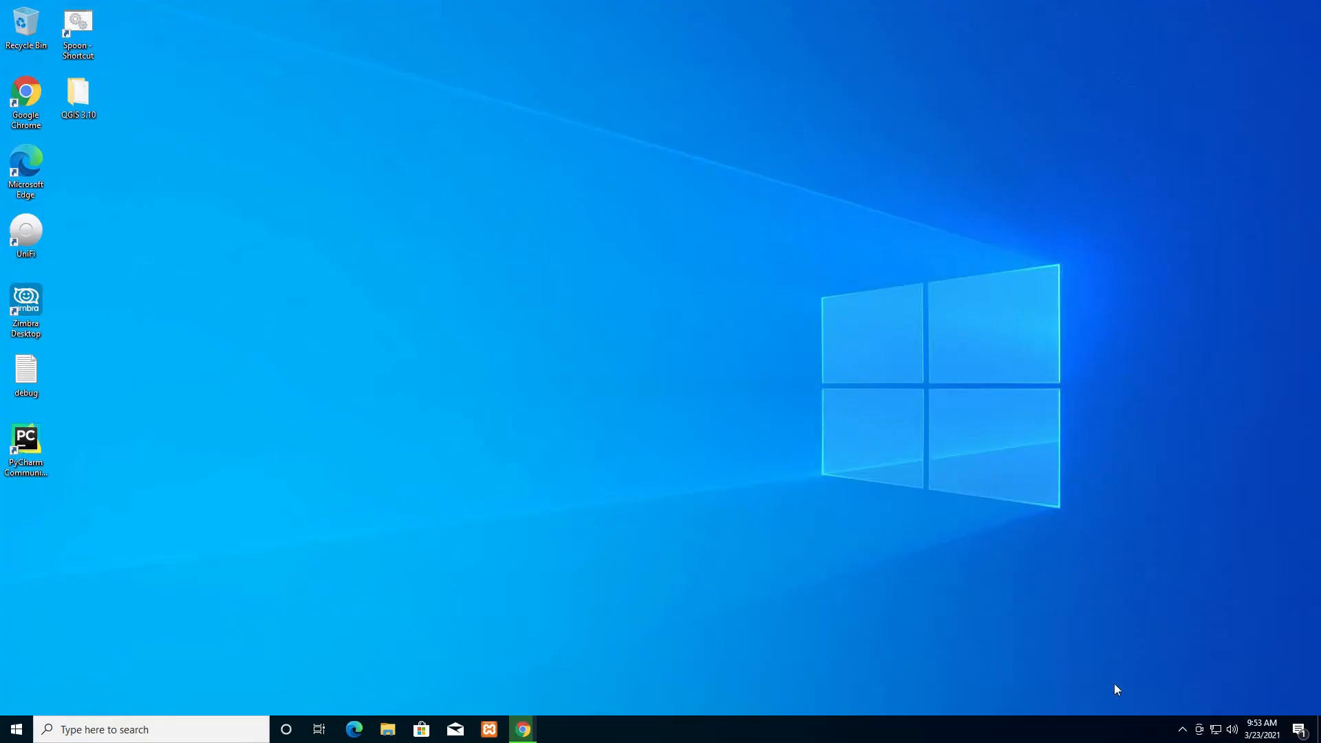
{"action": "left_click", "coordinate": [1182, 729]}
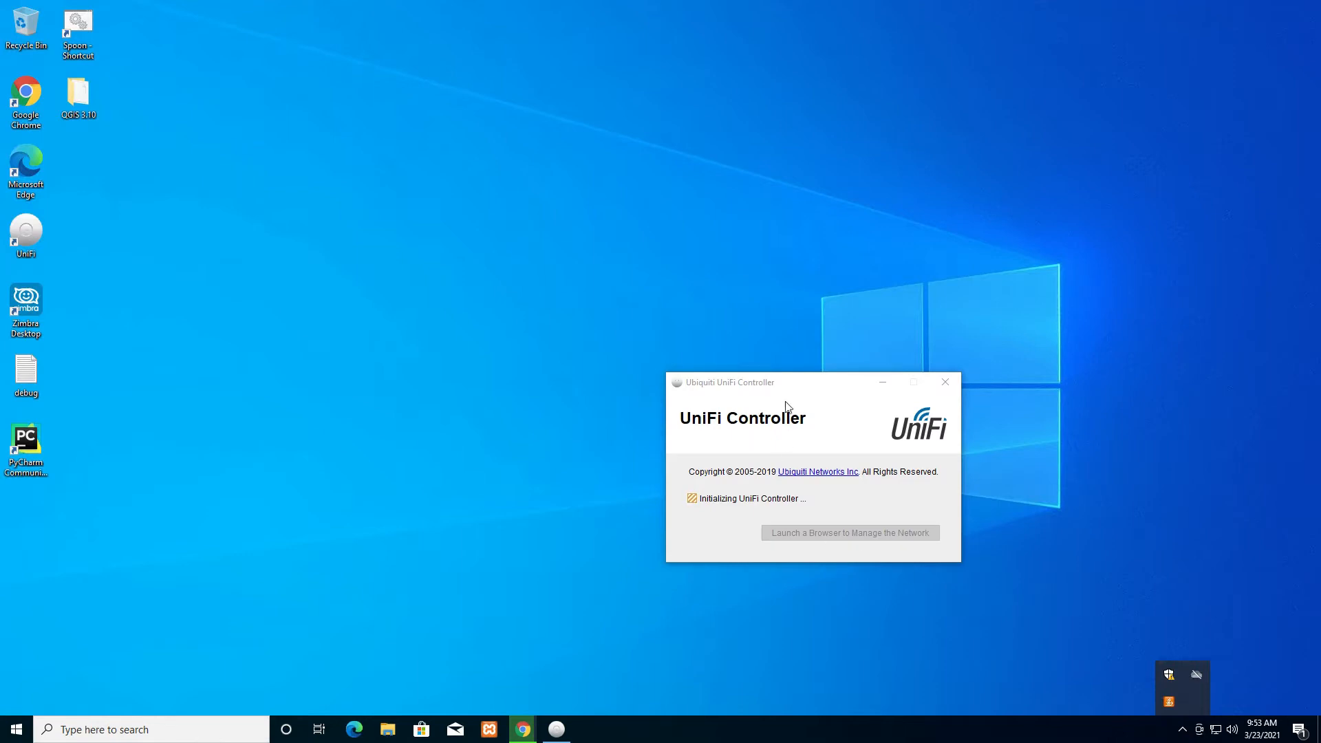
Allow the Java(TM) Platform SE binary through Windows Defender Firewall on both private and public networks
{"action": "left_click_drag", "start_coordinate": [785, 388], "coordinate": [590, 236]}
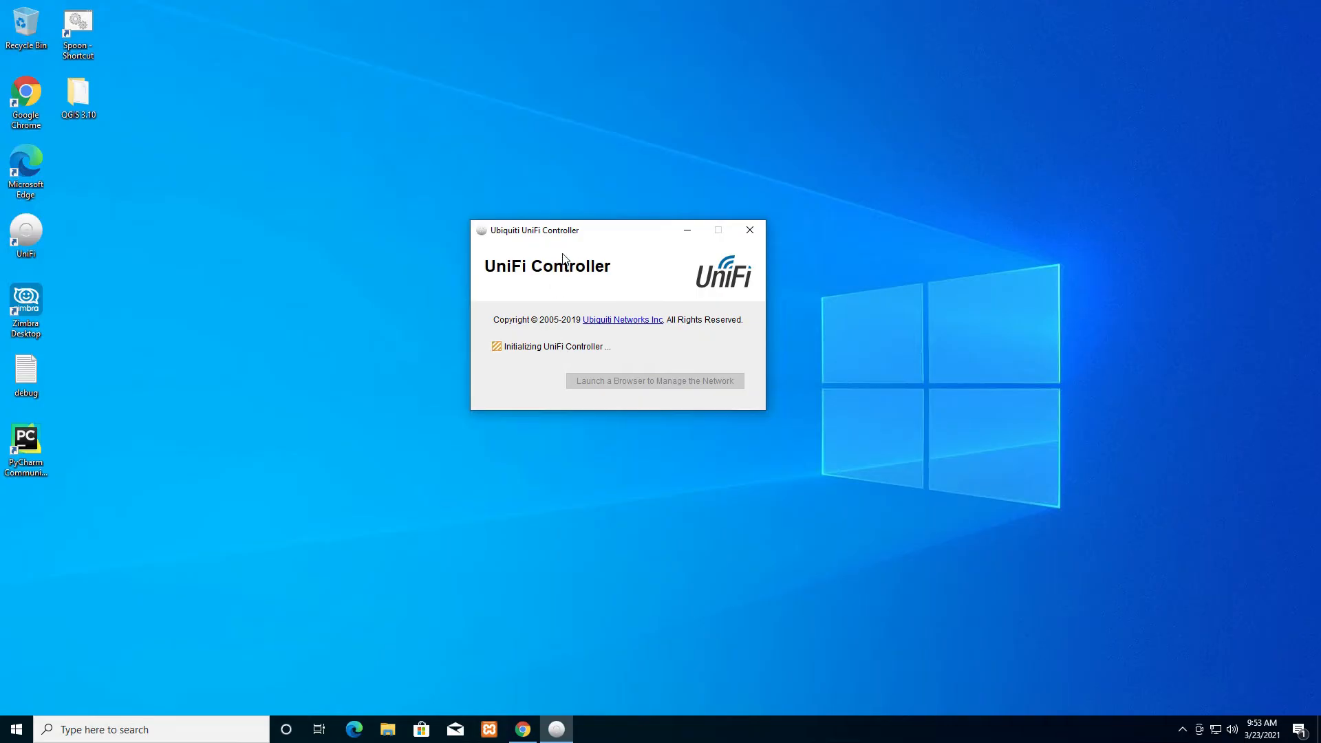
{"action": "mouse_move", "coordinate": [575, 234]}
{"action": "left_mouse_down"}
{"action": "mouse_move", "coordinate": [562, 275]}
{"action": "mouse_move", "coordinate": [566, 251]}
{"action": "left_mouse_up"}
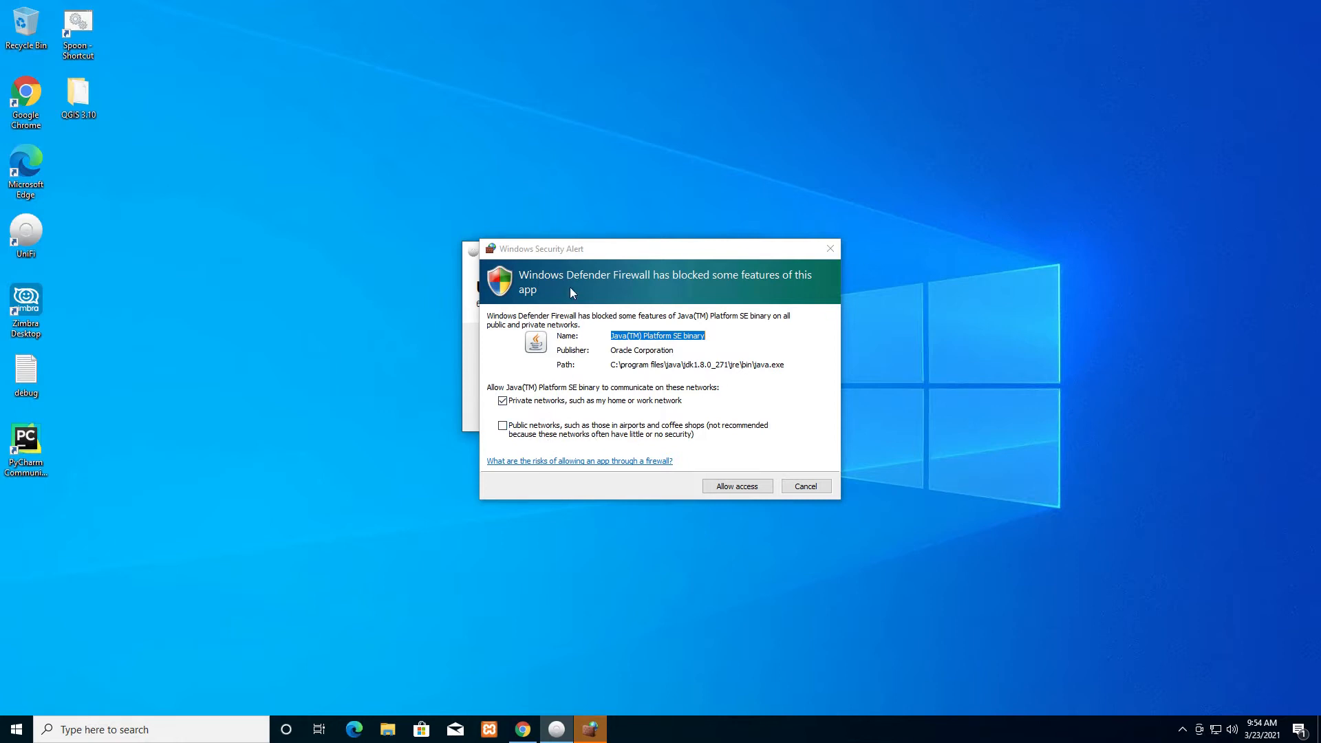
{"action": "left_click_drag", "start_coordinate": [581, 250], "coordinate": [566, 219]}
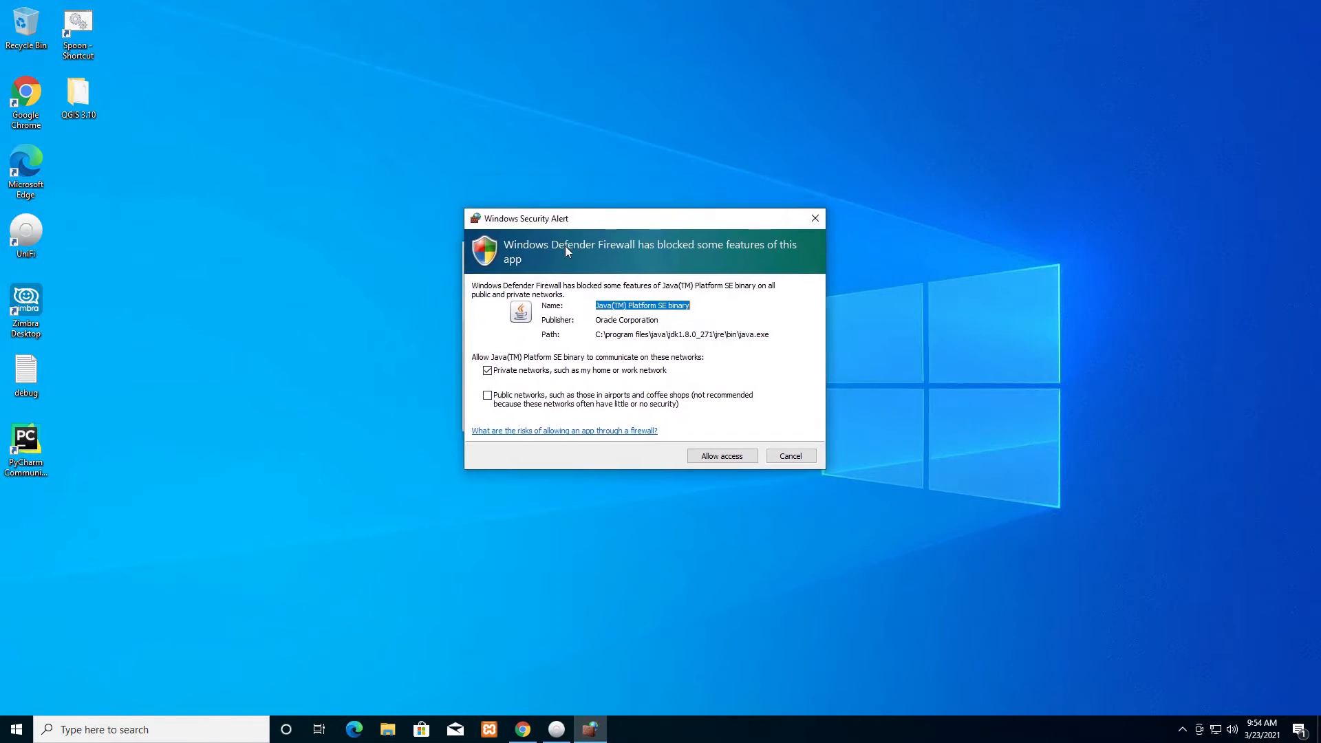
{"action": "left_click", "coordinate": [521, 396]}
{"action": "left_click", "coordinate": [717, 452]}
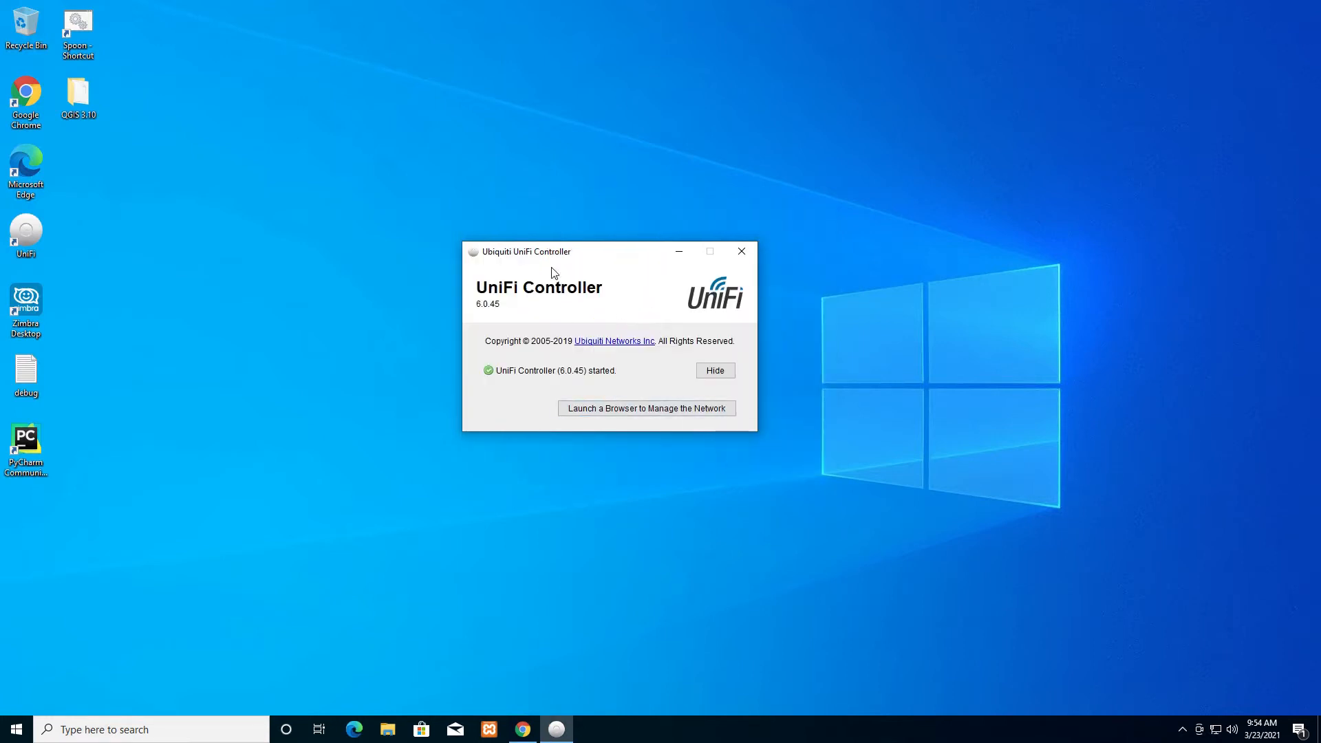
Launch a browser from the UniFi Controller window to manage the network, and minimize the controller window
{"action": "left_click_drag", "start_coordinate": [552, 252], "coordinate": [527, 275]}
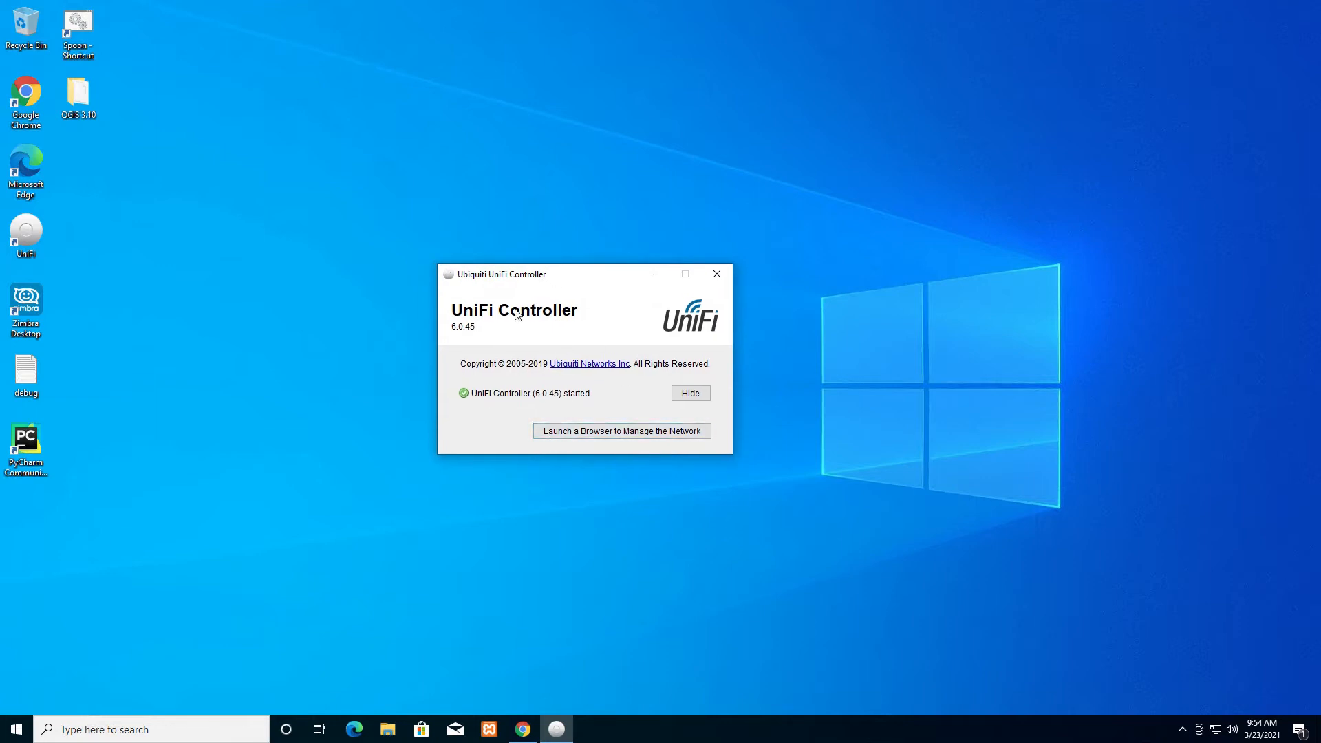
{"action": "left_click_drag", "start_coordinate": [537, 278], "coordinate": [579, 270]}
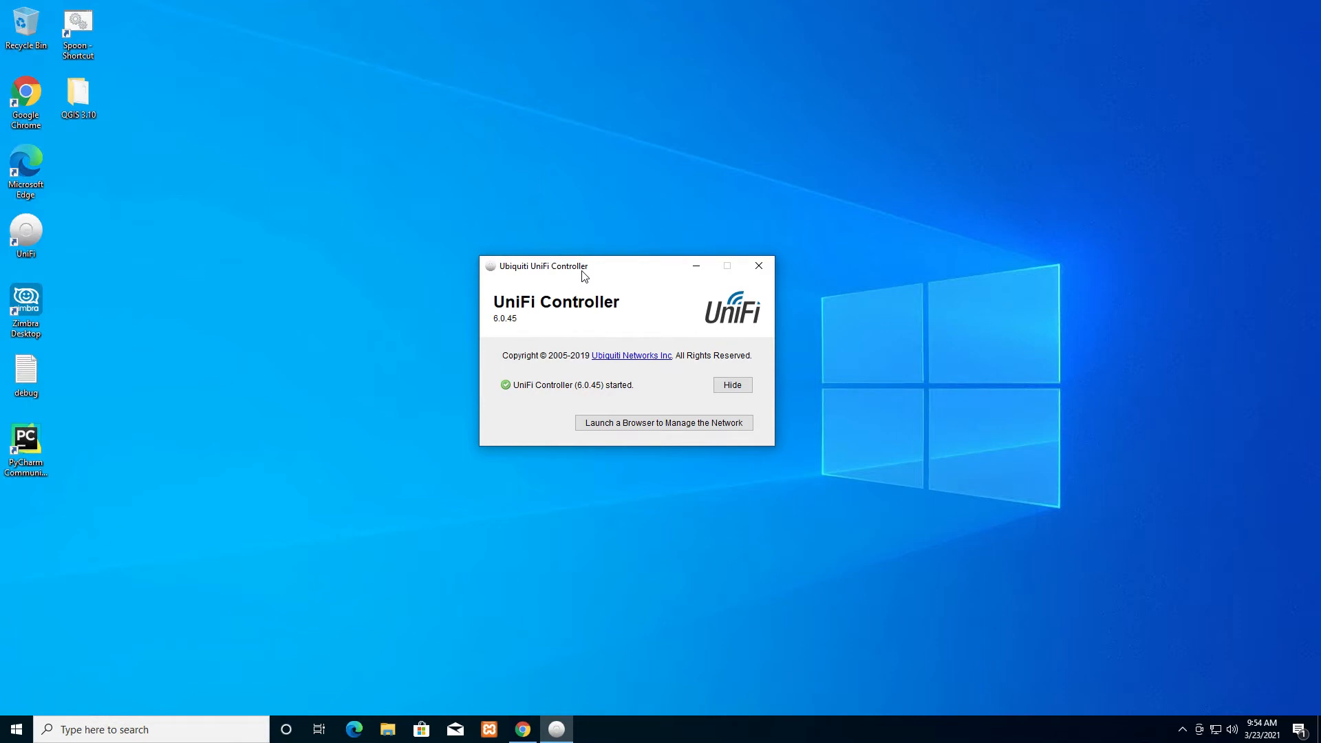
{"action": "left_click", "coordinate": [651, 423]}
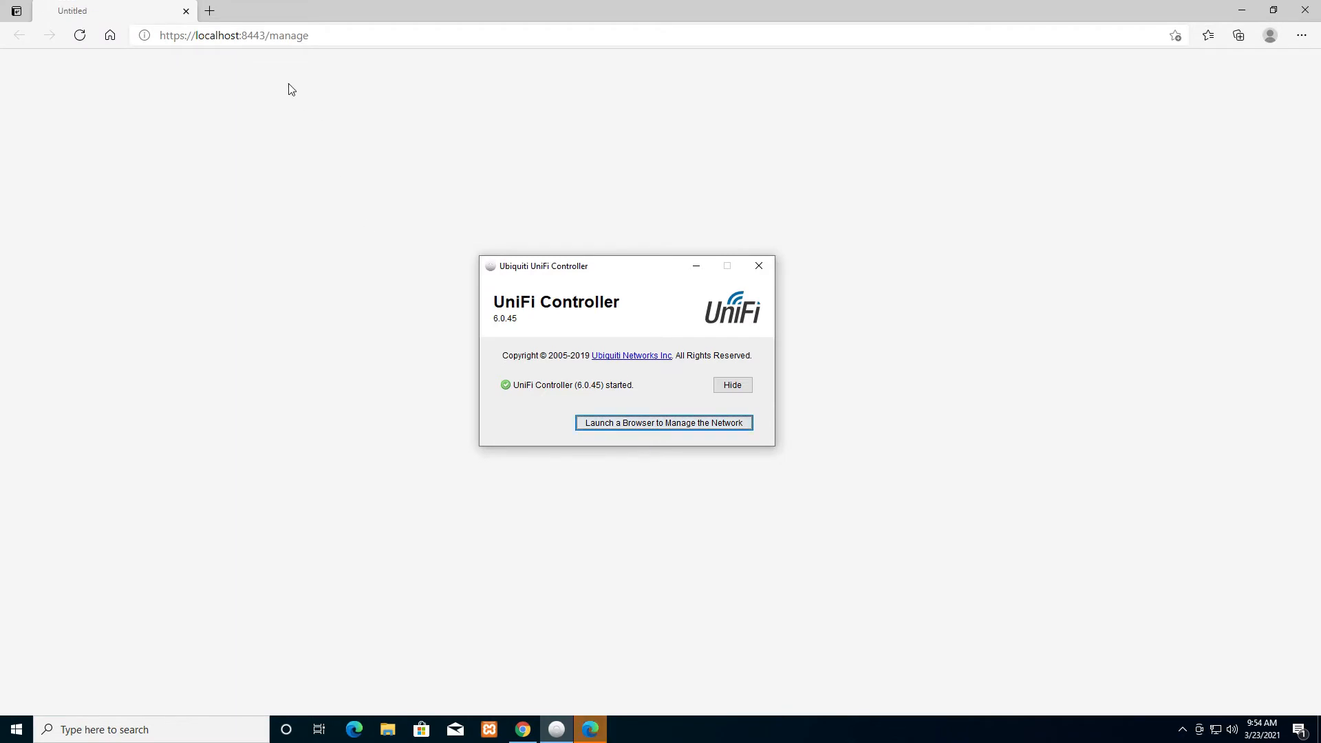
{"action": "left_click", "coordinate": [696, 265]}
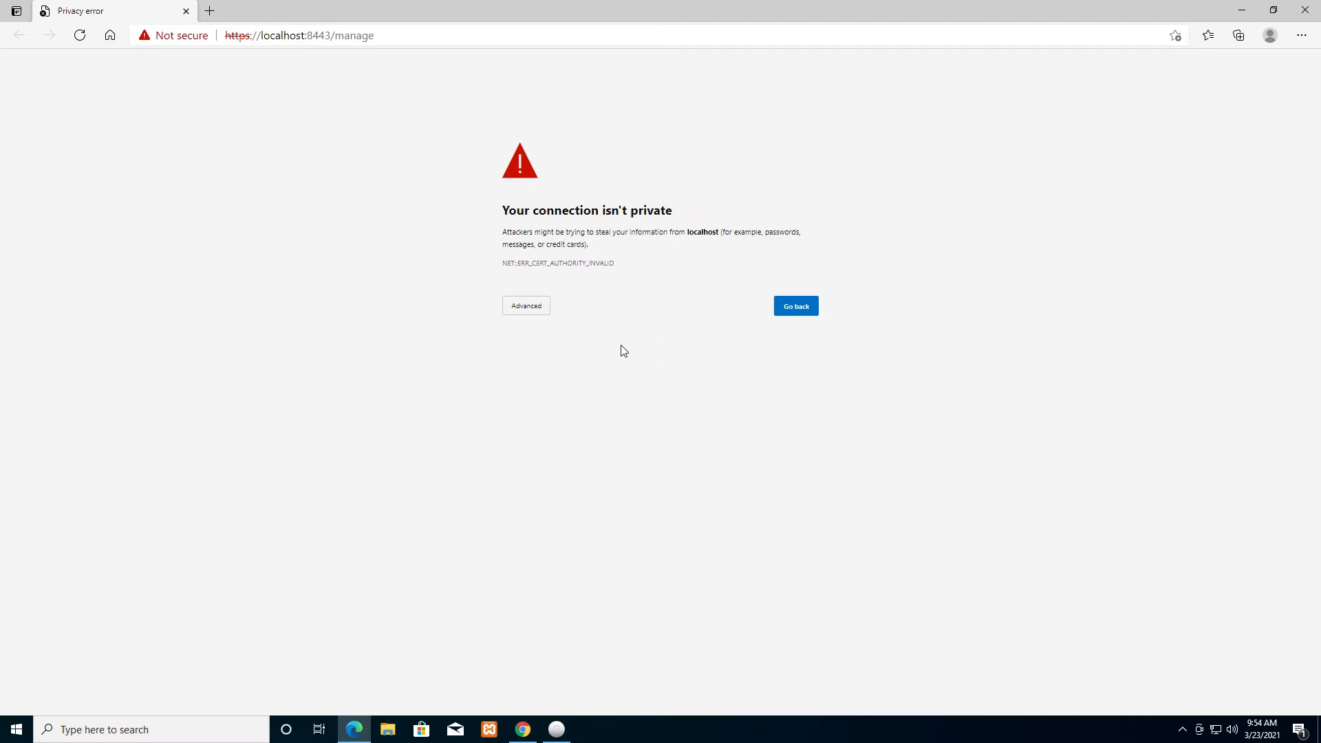
Check the https part of the address and continue to the localhost controller page past the certificate warning
{"action": "left_click", "coordinate": [537, 308]}
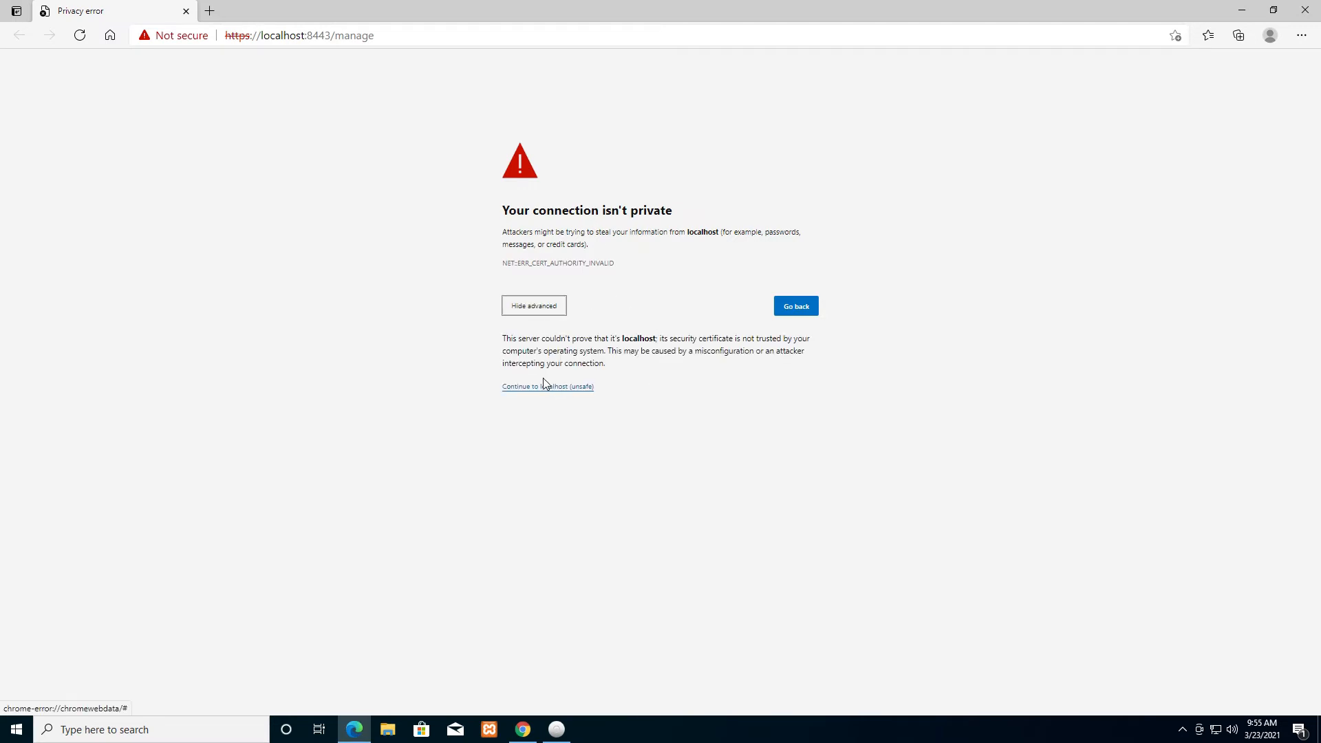
{"action": "left_click", "coordinate": [241, 38]}
{"action": "left_click_drag", "start_coordinate": [262, 38], "coordinate": [201, 37]}
{"action": "left_click", "coordinate": [240, 41]}
{"action": "left_click", "coordinate": [257, 42]}
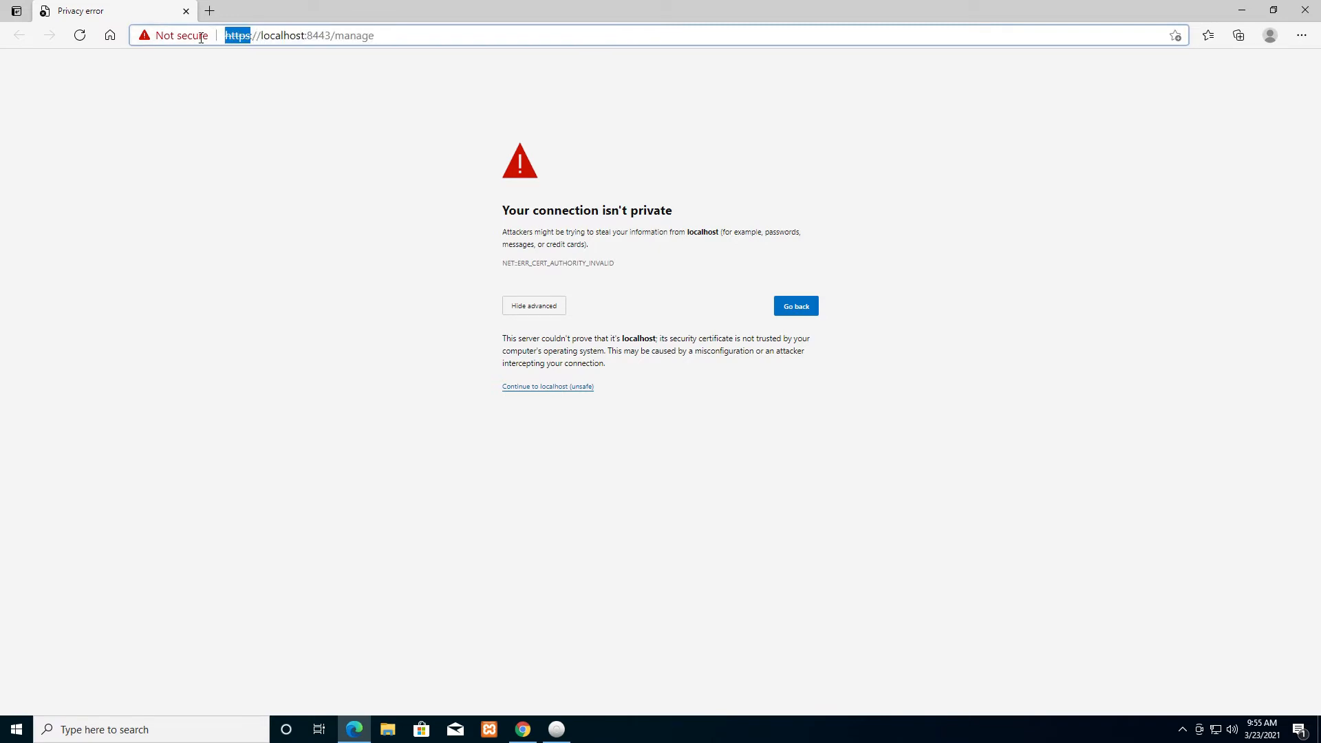
{"action": "left_click", "coordinate": [335, 36]}
{"action": "left_click_drag", "start_coordinate": [252, 41], "coordinate": [225, 39]}
{"action": "left_click", "coordinate": [411, 323]}
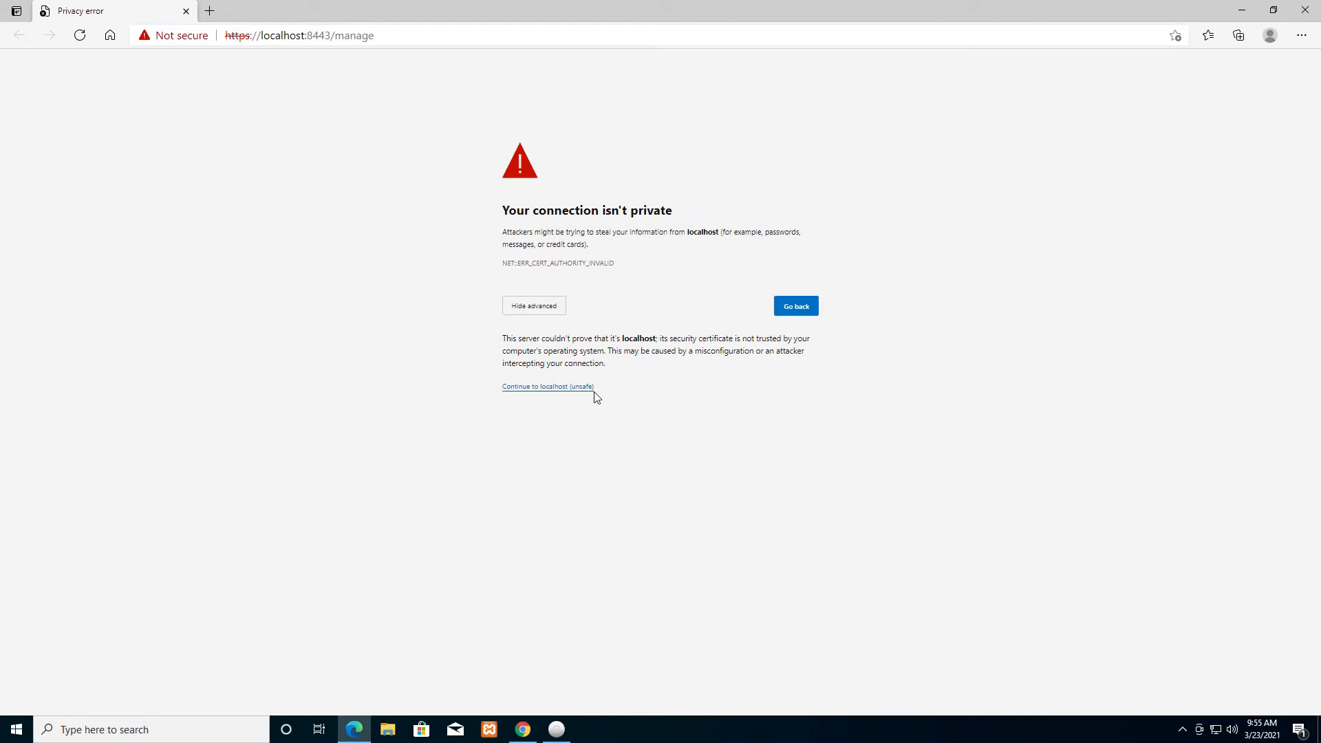
{"action": "left_click", "coordinate": [557, 387]}
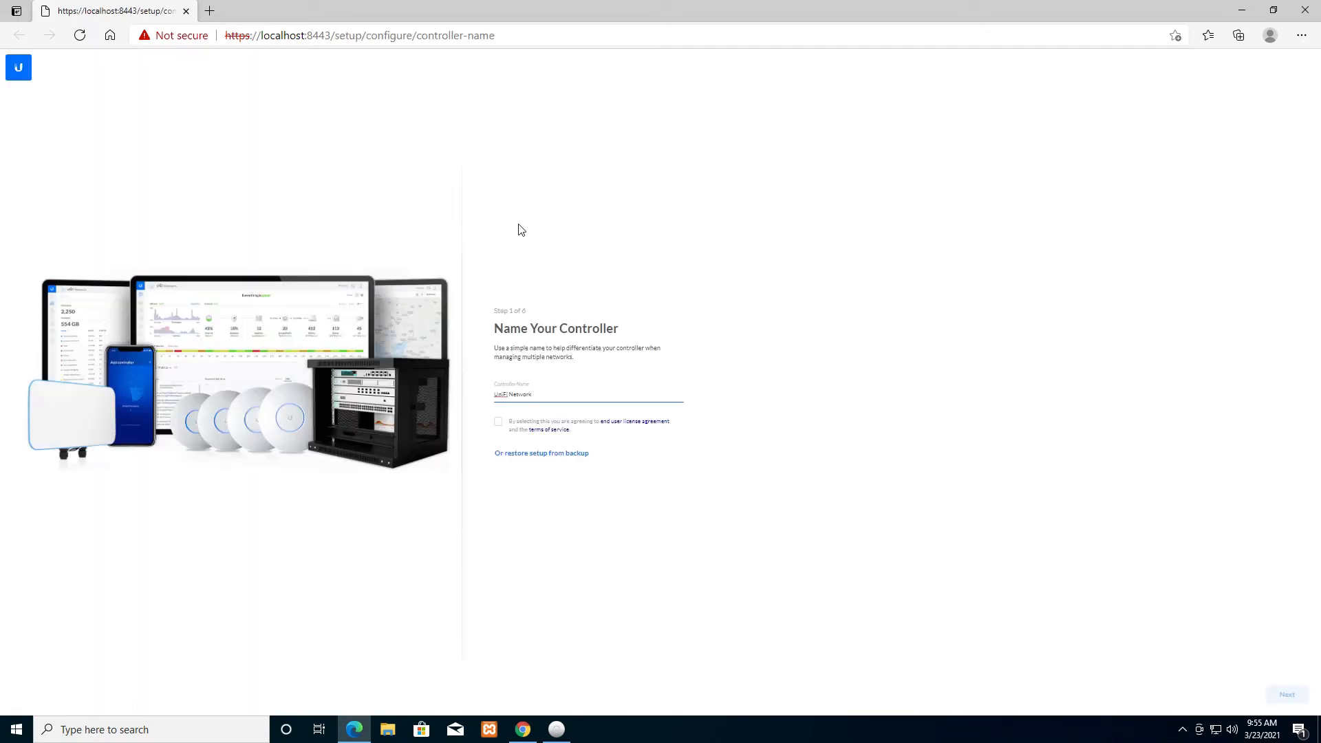
Edit the controller name, agree to the end user license agreement and terms of service, and proceed to the account sign-in page
{"action": "triple_click", "coordinate": [560, 399]}
{"action": "type", "text": "s"}
{"action": "left_click", "coordinate": [1293, 698]}
{"action": "left_click", "coordinate": [498, 422]}
{"action": "left_click", "coordinate": [1291, 693]}
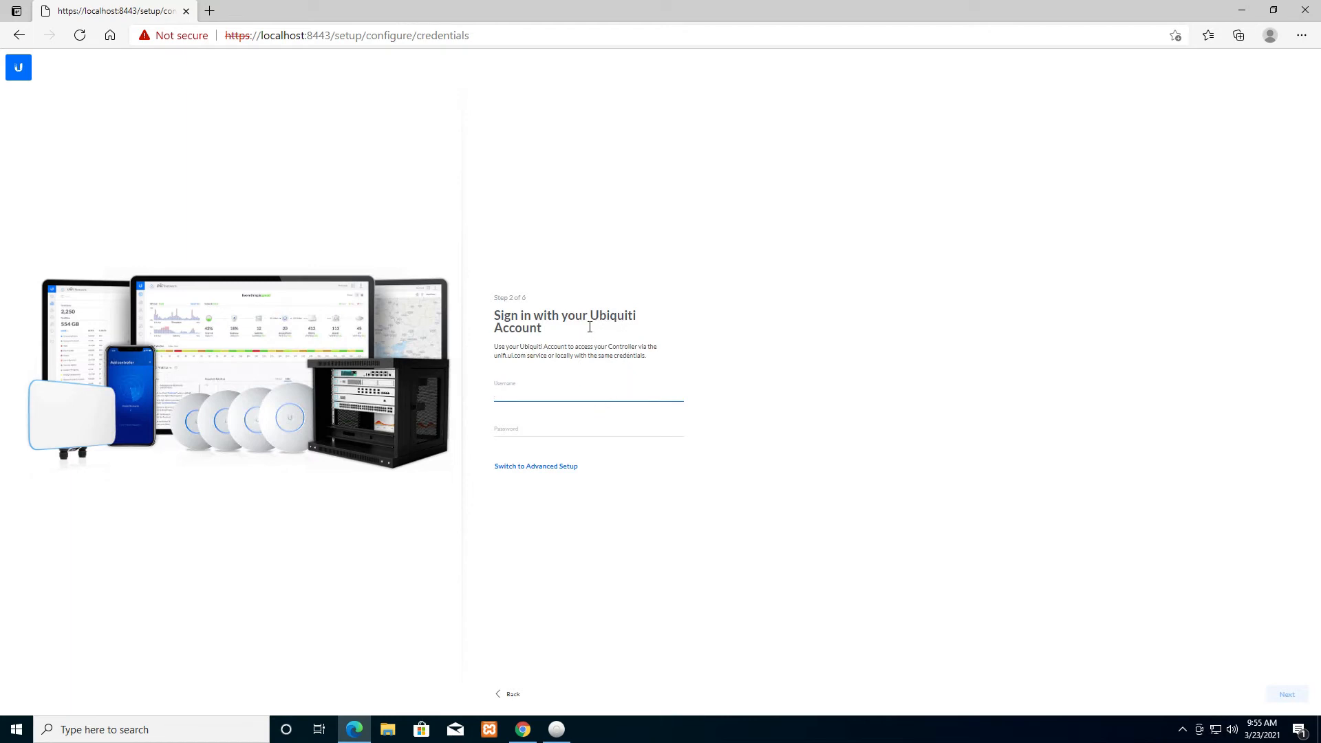
Search the web for "Ubiquiti Account" in a new browser tab, using the wording copied from the setup page
{"action": "left_click_drag", "start_coordinate": [591, 319], "coordinate": [544, 335]}
{"action": "key", "text": "ctrl+c"}
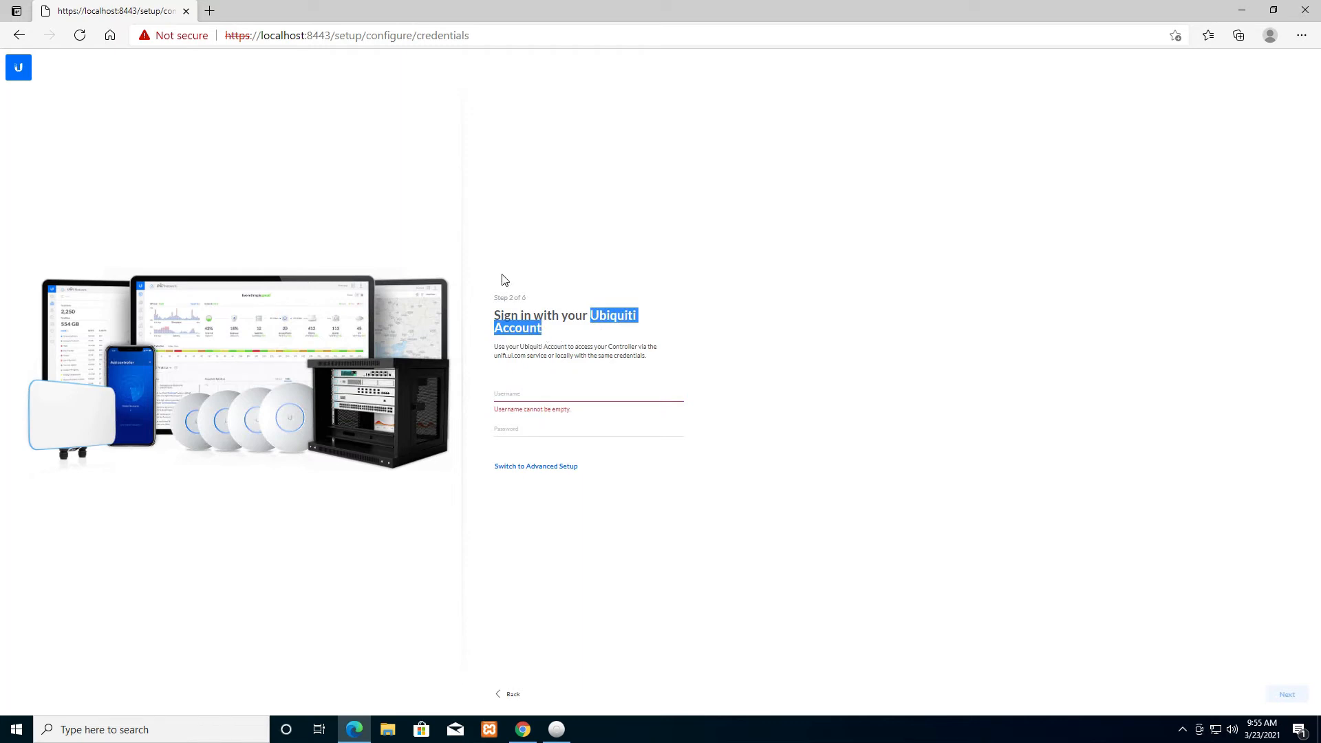
{"action": "left_click", "coordinate": [209, 11]}
{"action": "key", "text": "ctrl+v"}
{"action": "key", "text": "Return"}
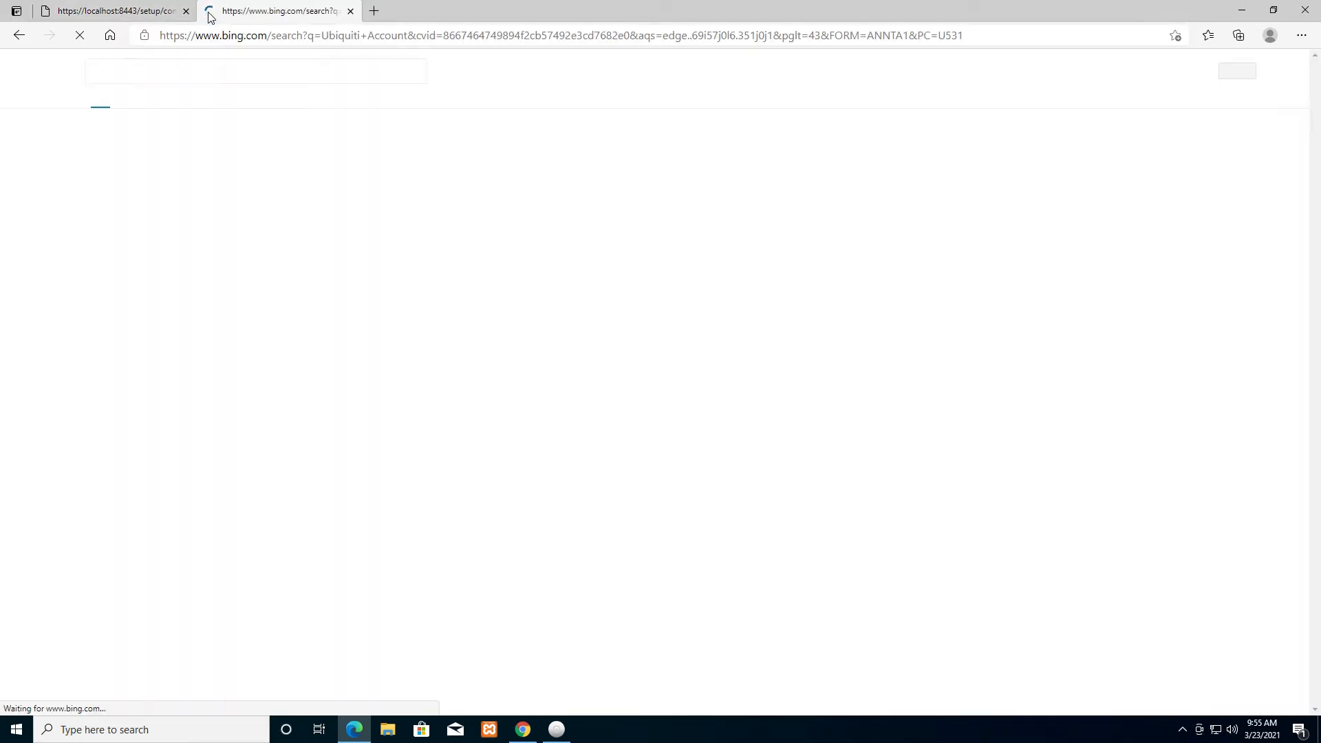
Open the Ubiquiti account site from the search results, view its account registration form, and return to the controller setup page
{"action": "left_click", "coordinate": [159, 145]}
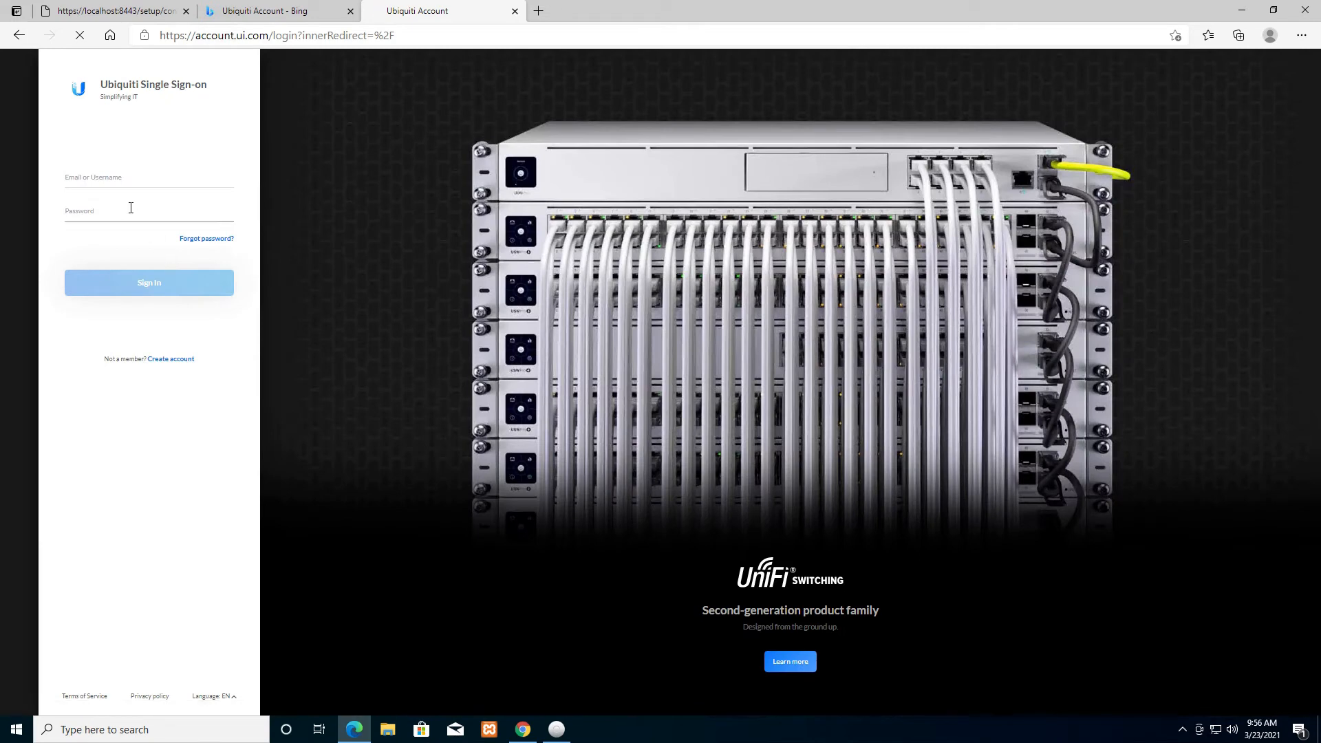
{"action": "left_click", "coordinate": [161, 362]}
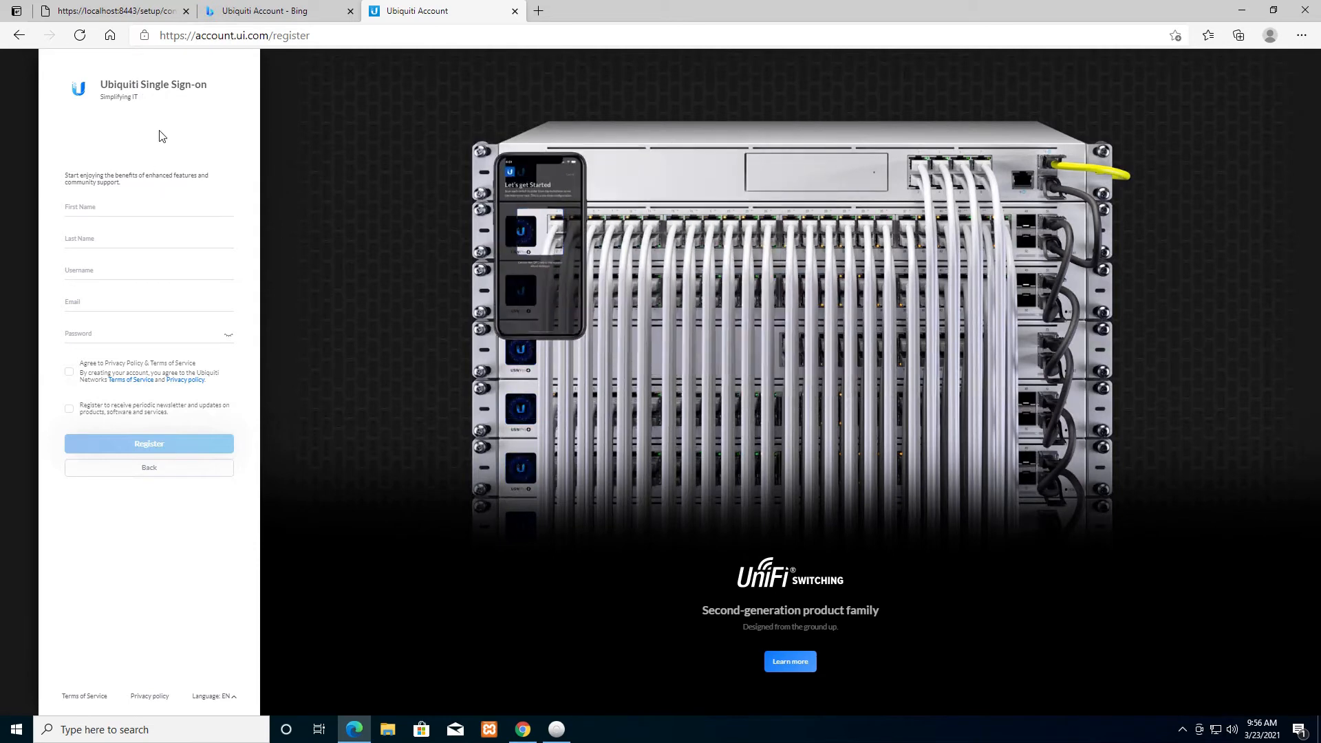
{"action": "left_click", "coordinate": [122, 14]}
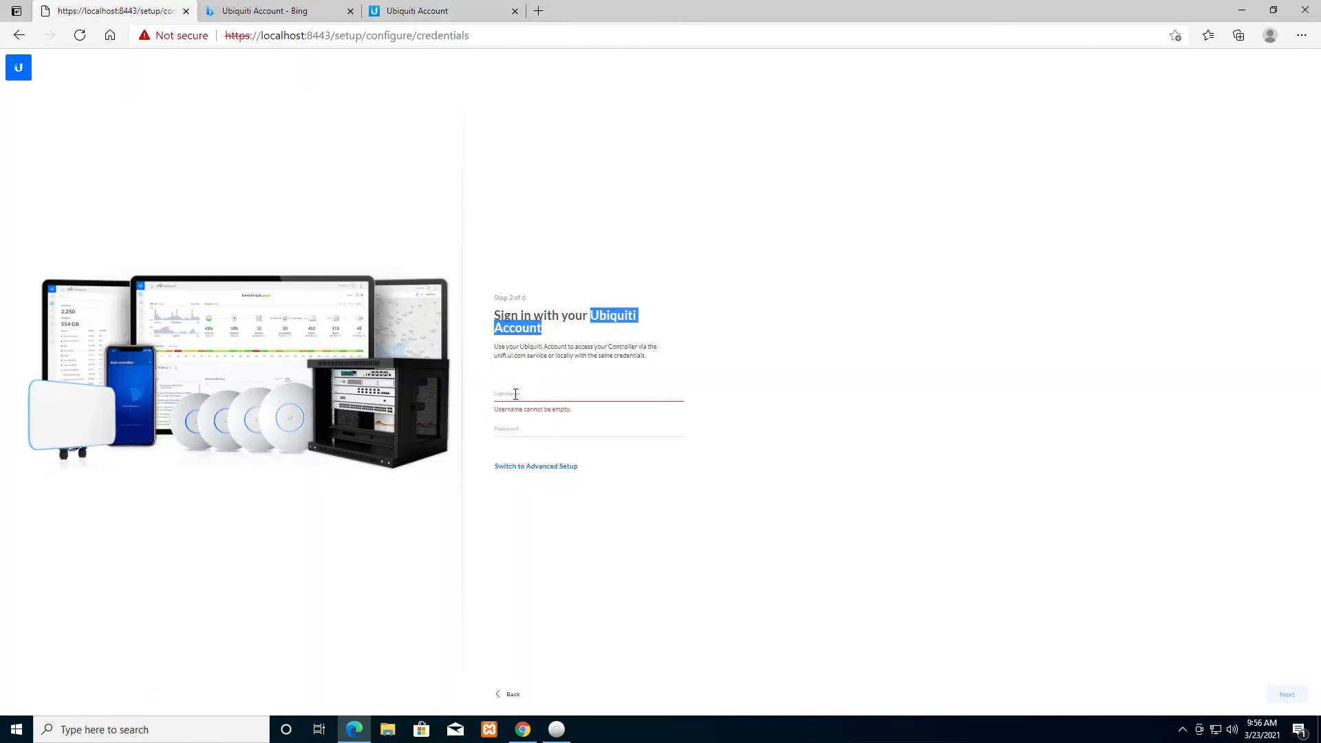
Enter the Ubiquiti account username and password on the setup page and continue to the network setup
{"action": "left_click", "coordinate": [581, 403]}
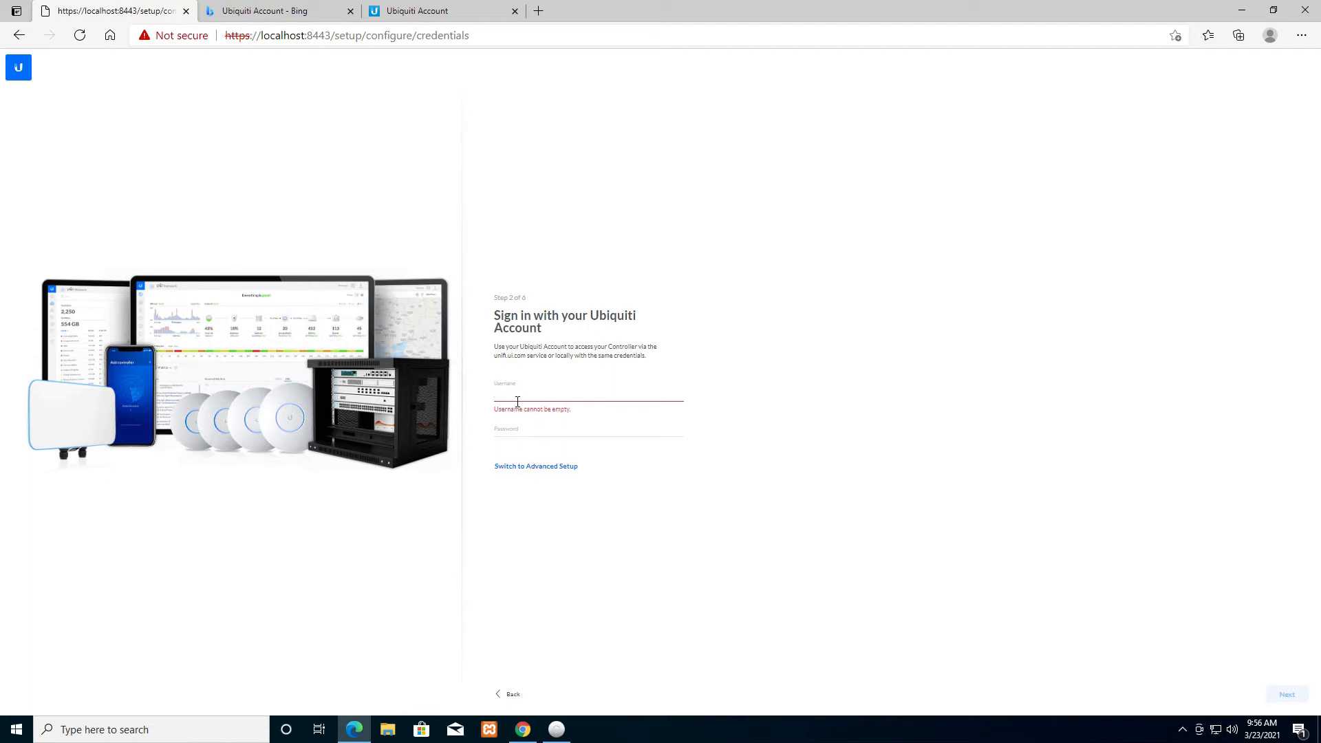
{"action": "type", "text": "rumah.uni"}
{"action": "key", "text": "Tab"}
{"action": "type", "text": "••"}
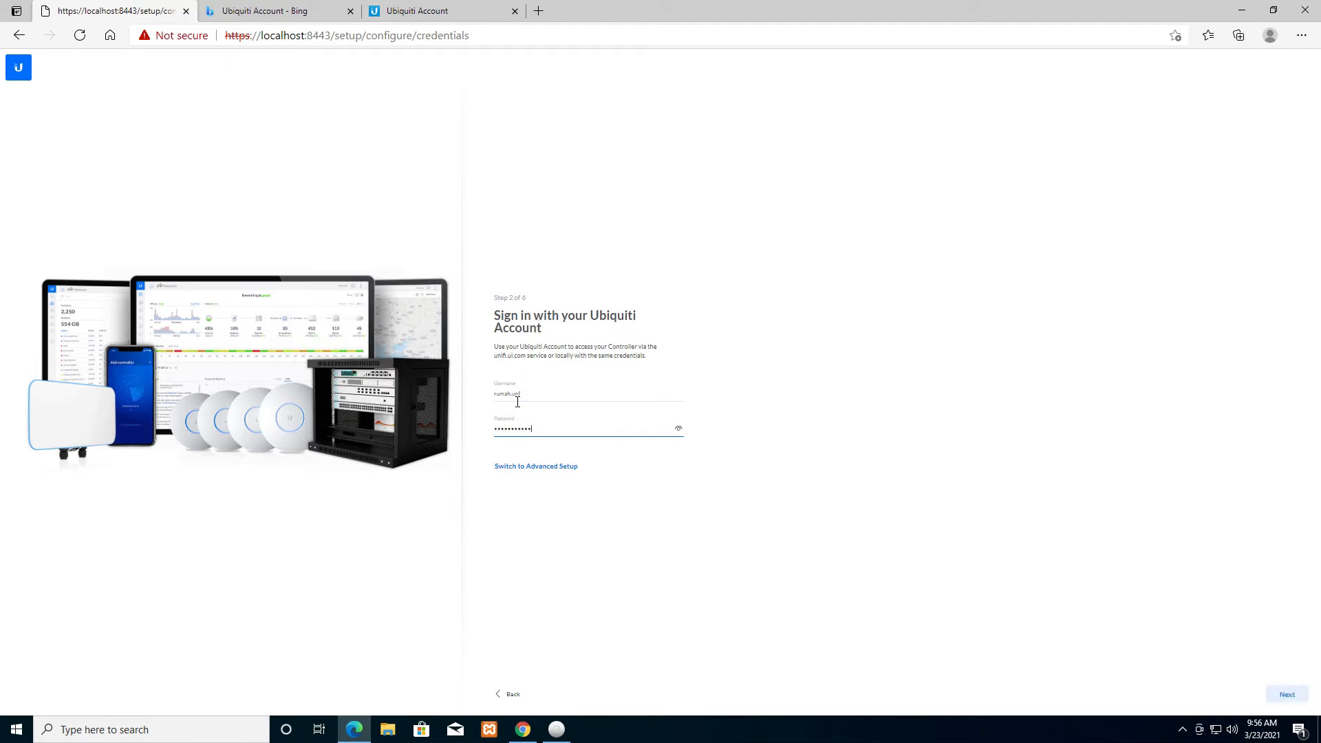
{"action": "left_click", "coordinate": [1311, 696]}
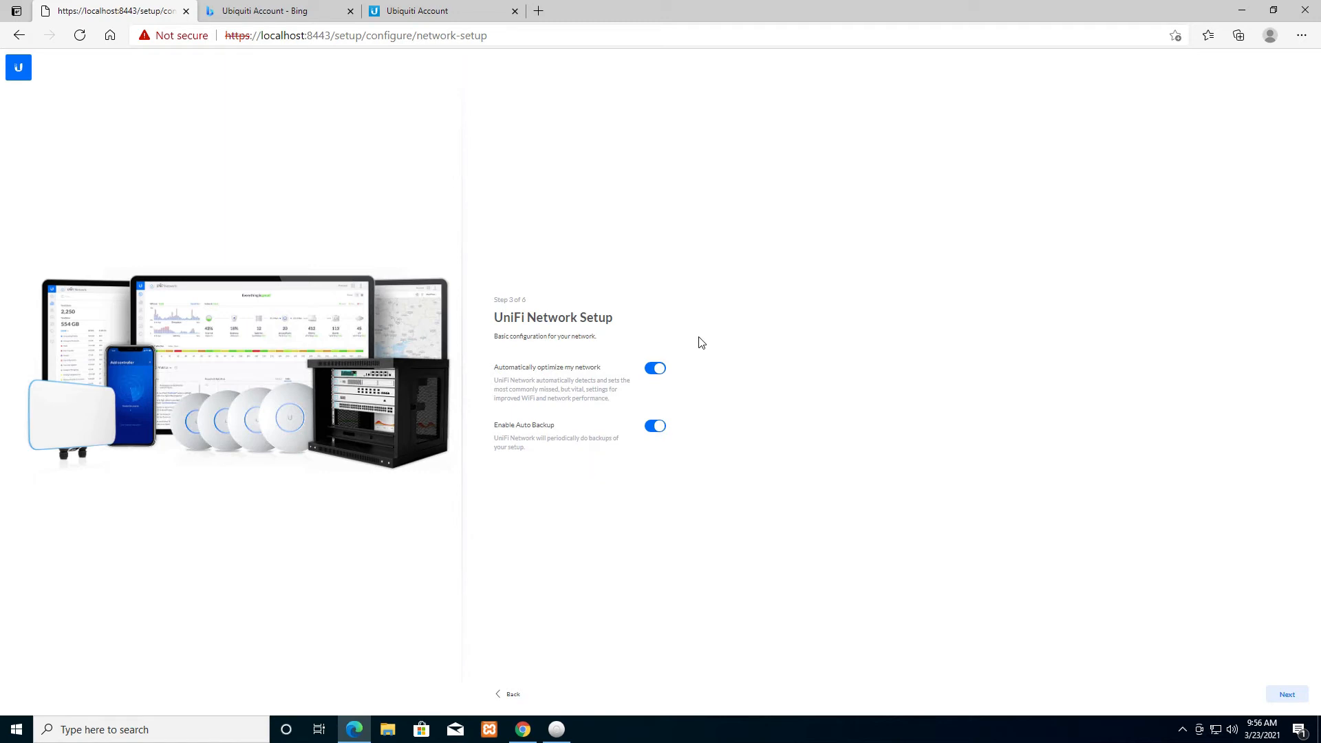
Keep automatic network optimization and auto backup enabled, and continue past the devices setup without selecting any device
{"action": "left_click", "coordinate": [1287, 694]}
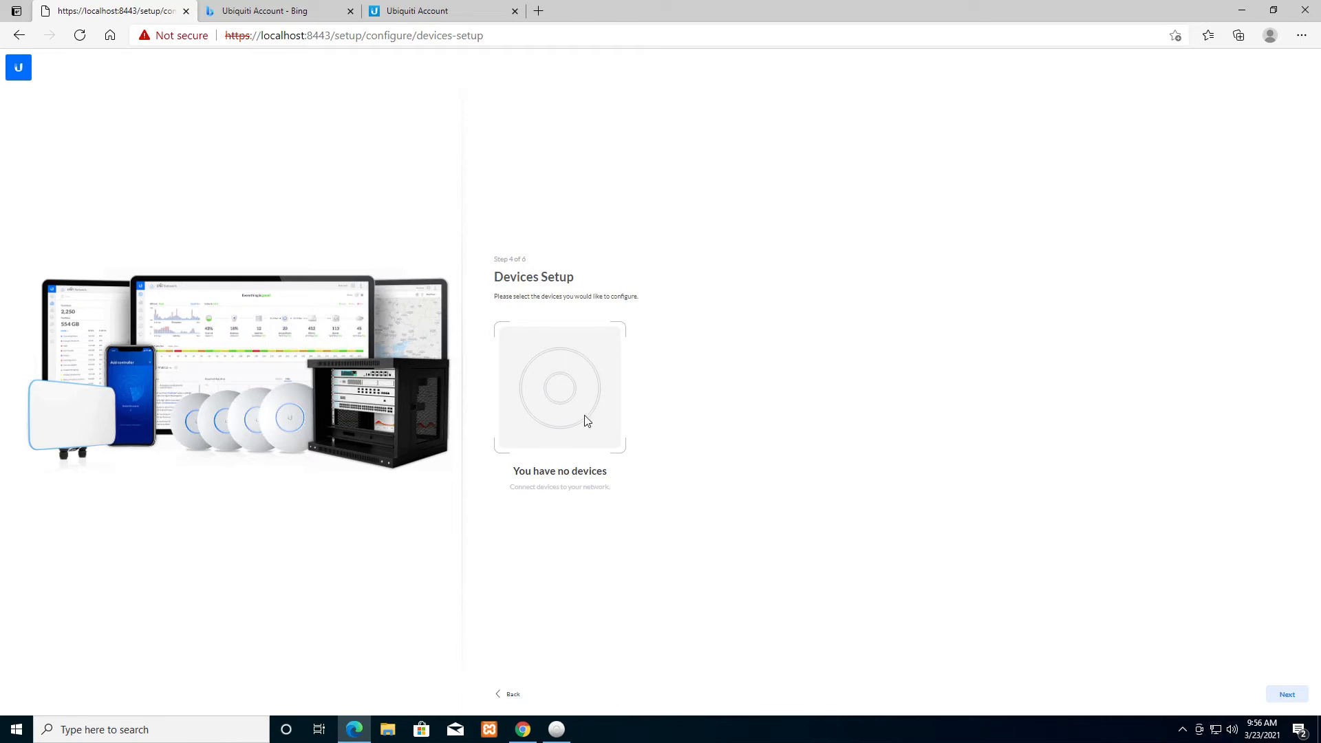
{"action": "left_click", "coordinate": [1287, 695]}
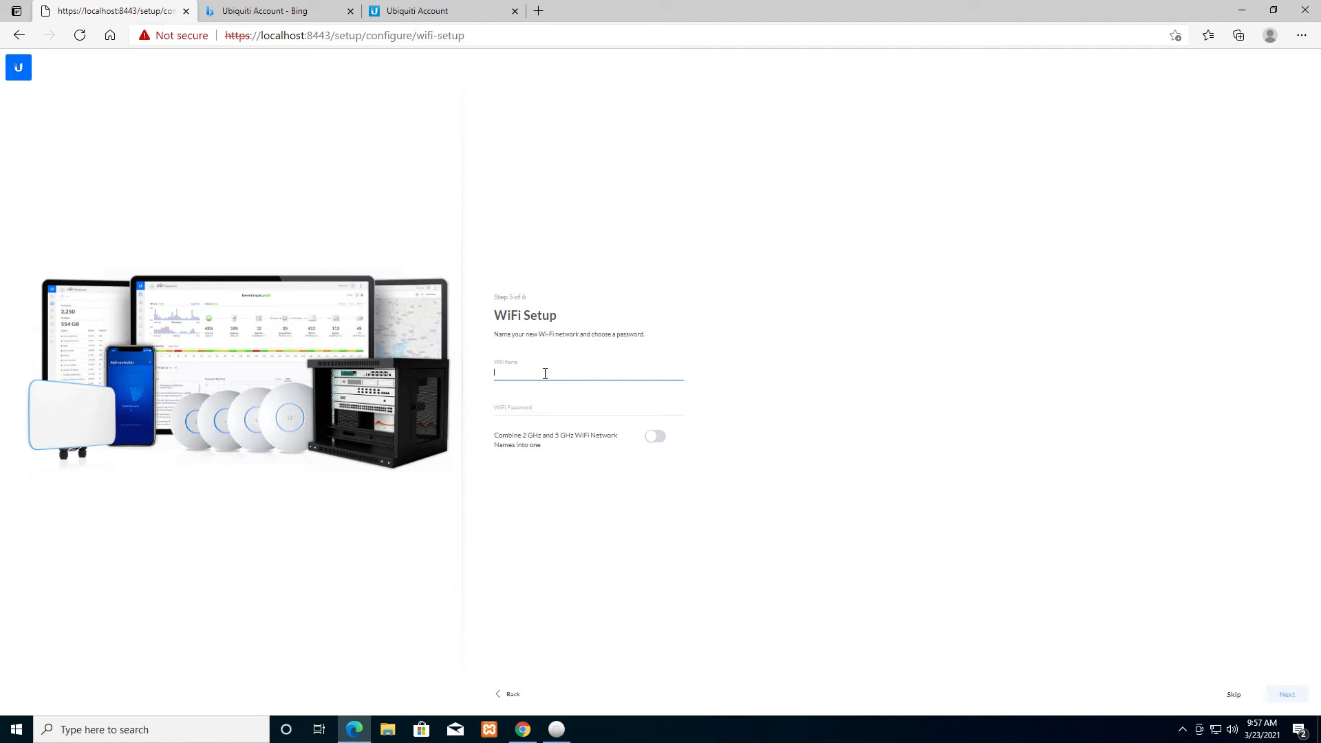
Name the WiFi network Rumah, enter its WiFi password, and continue to the configuration review
{"action": "type", "text": "h"}
{"action": "key", "text": "Tab"}
{"action": "type", "text": "•"}
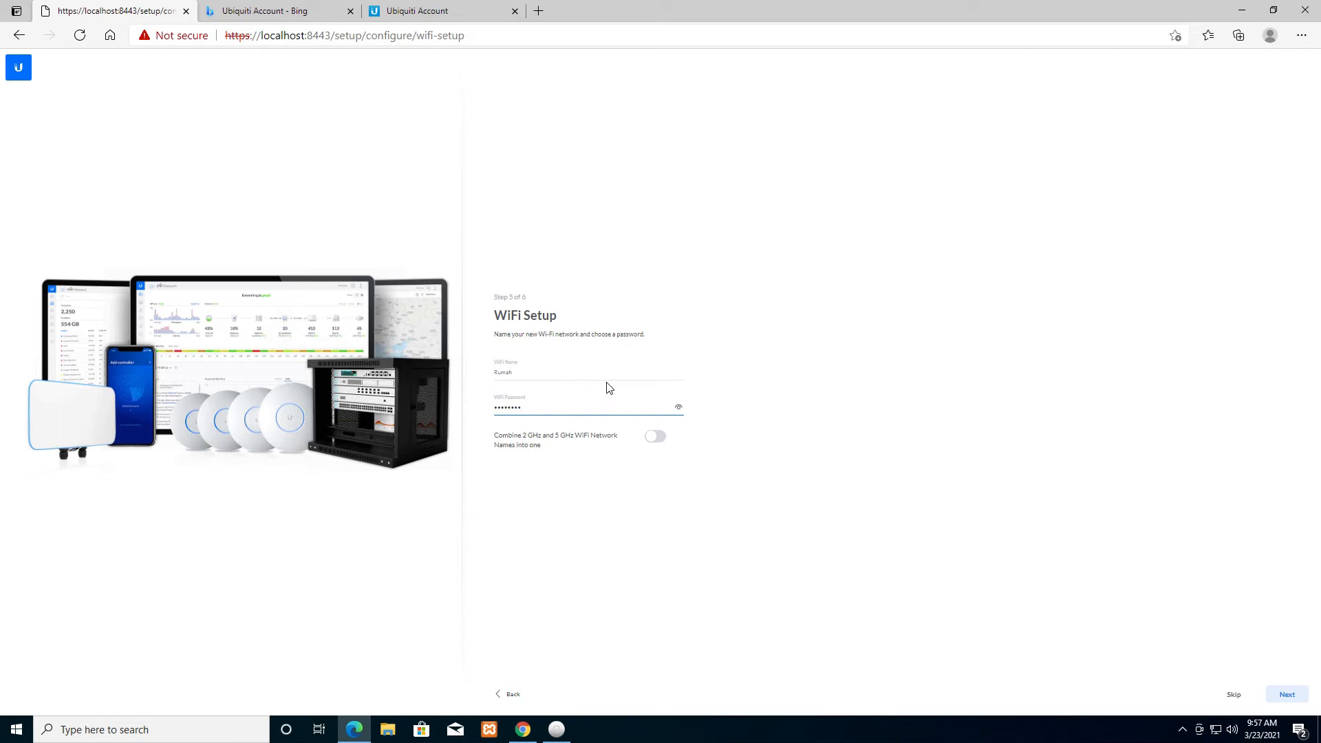
{"action": "left_click", "coordinate": [1287, 695]}
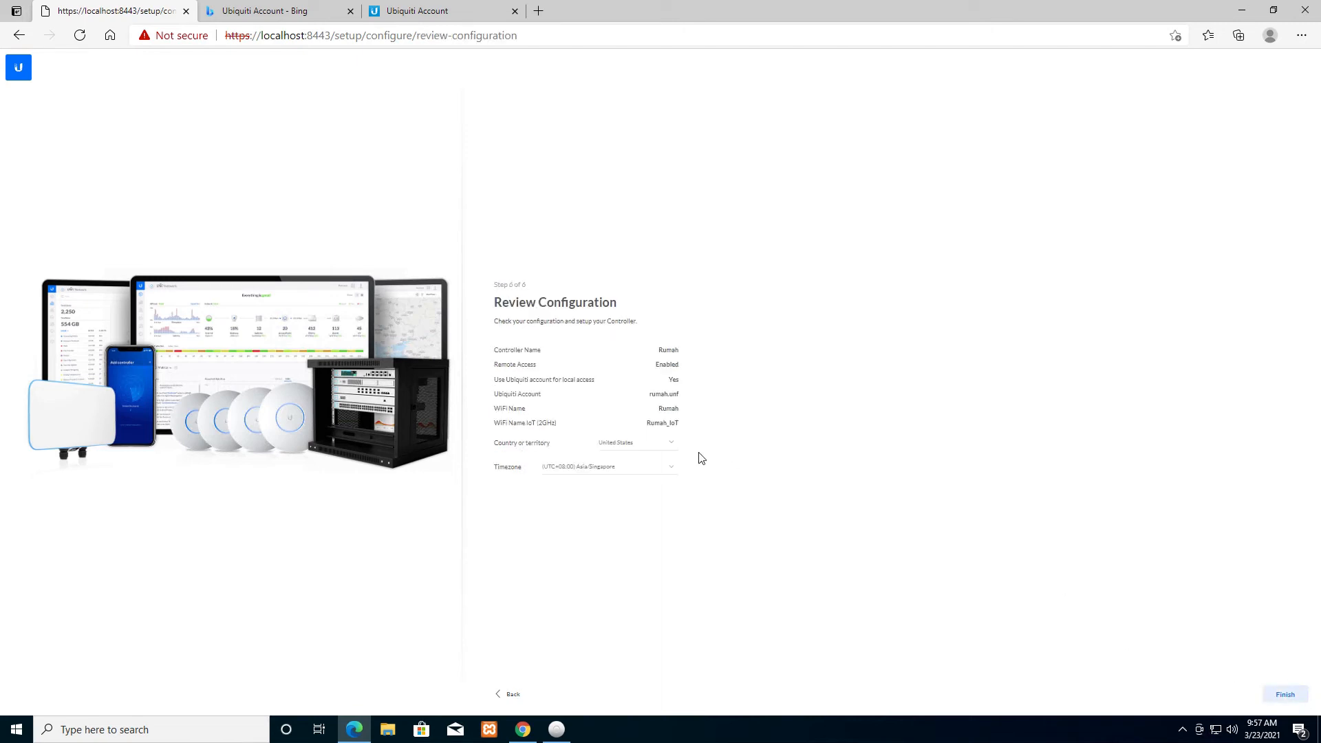
Set the country to Indonesia and the timezone to (UTC+07:00) Asia/Jakarta, and finish the controller setup
{"action": "left_click", "coordinate": [646, 443]}
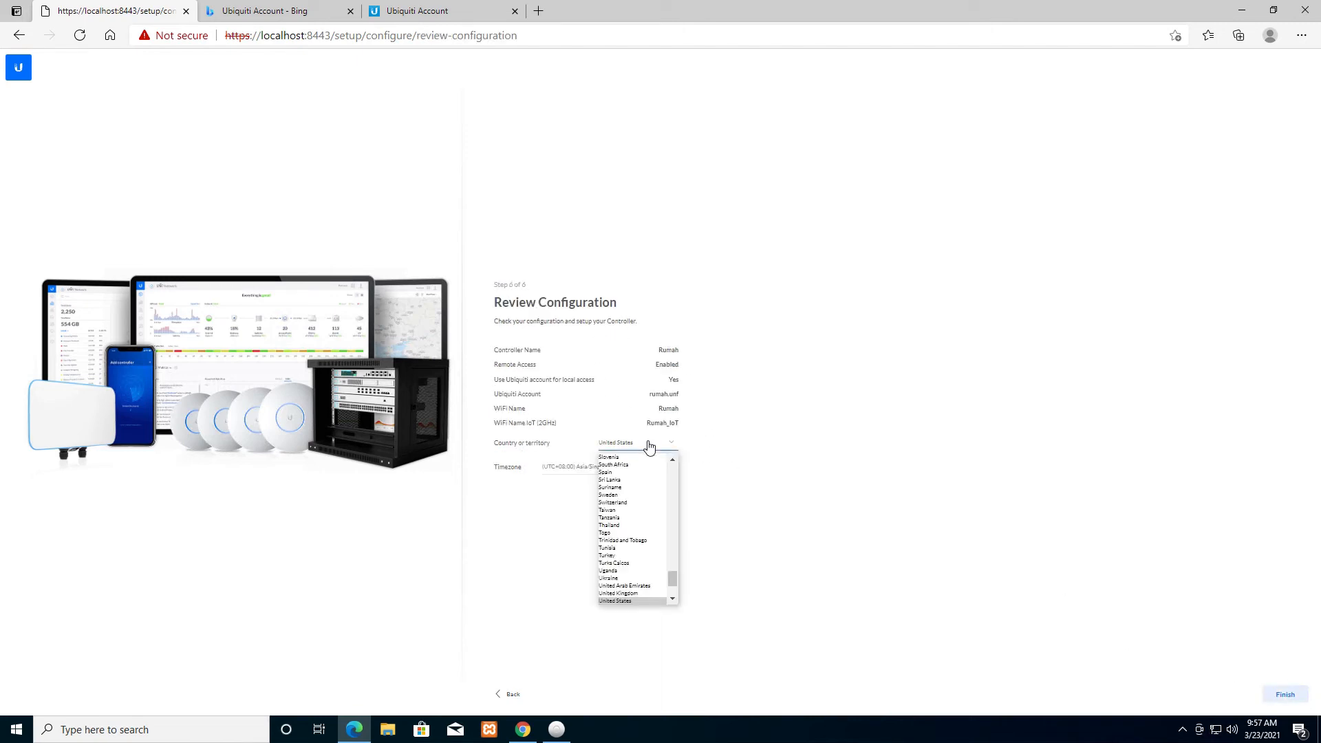
{"action": "key", "text": "i"}
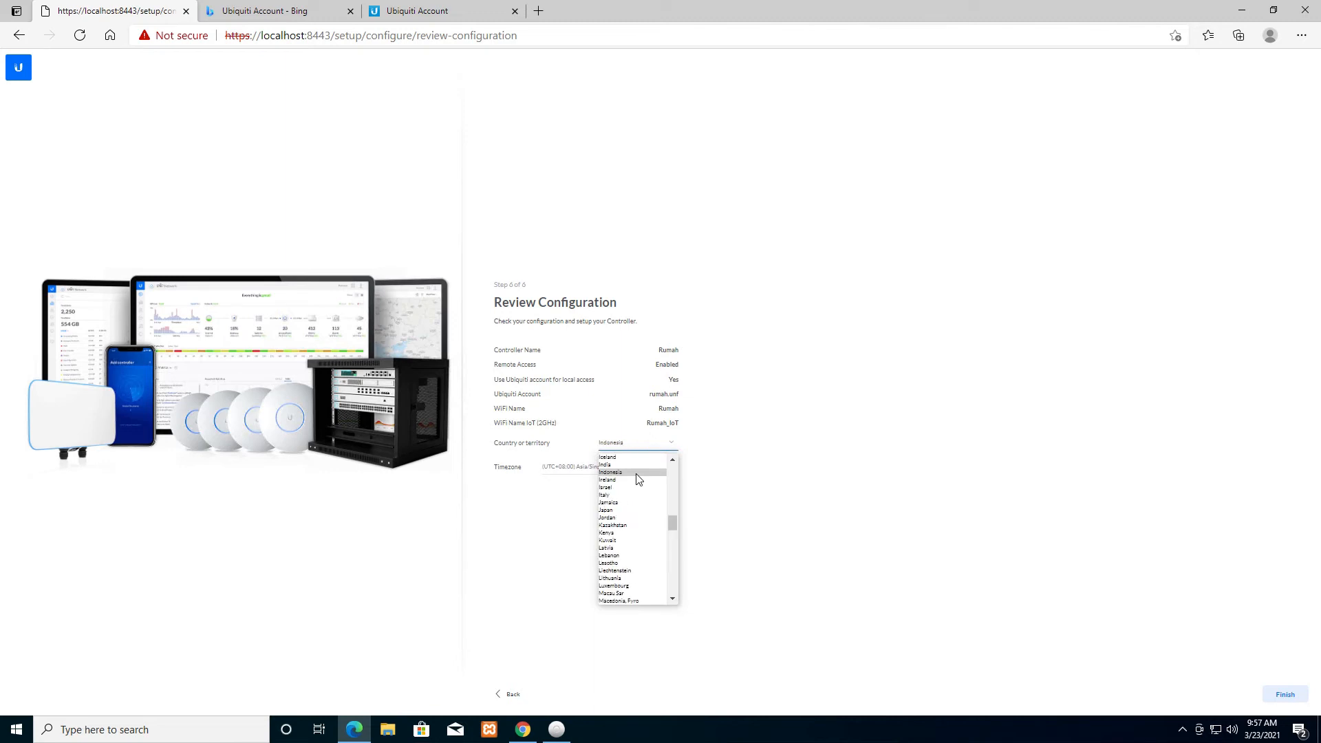
{"action": "left_click", "coordinate": [637, 473]}
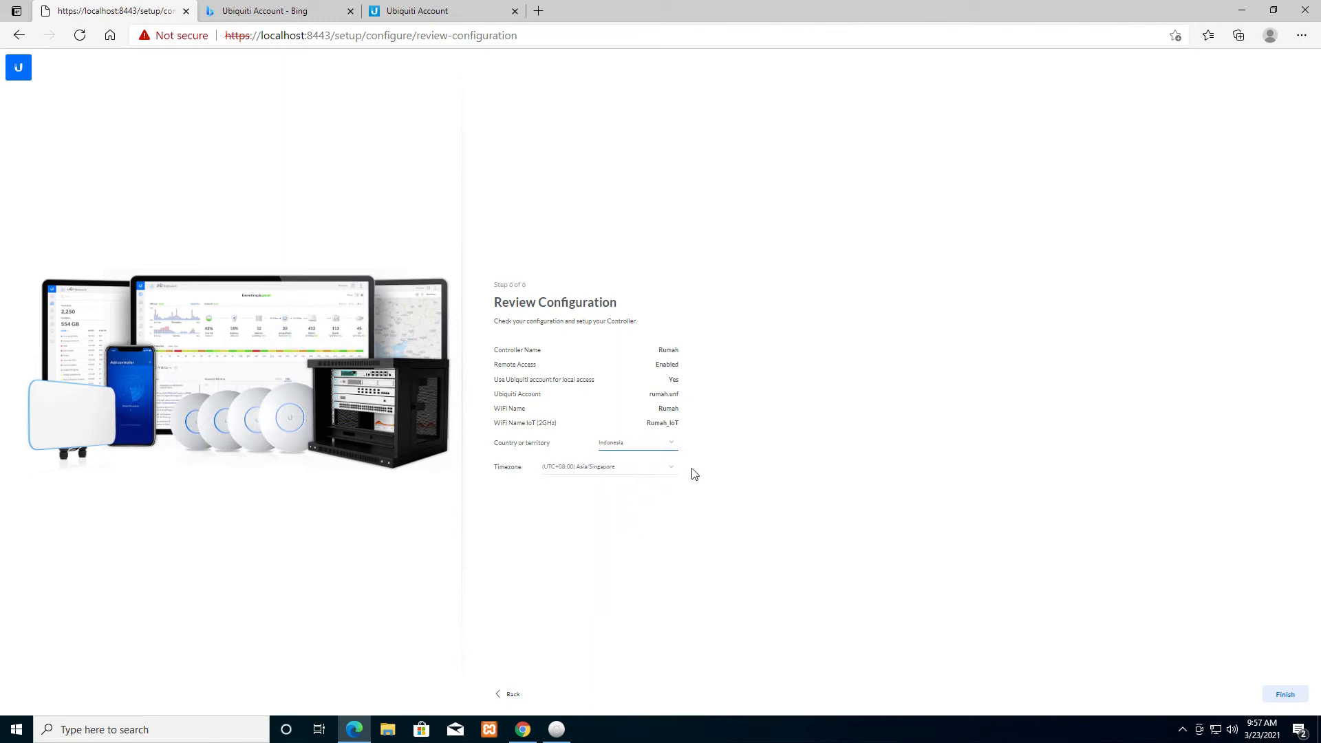
{"action": "left_click", "coordinate": [655, 478]}
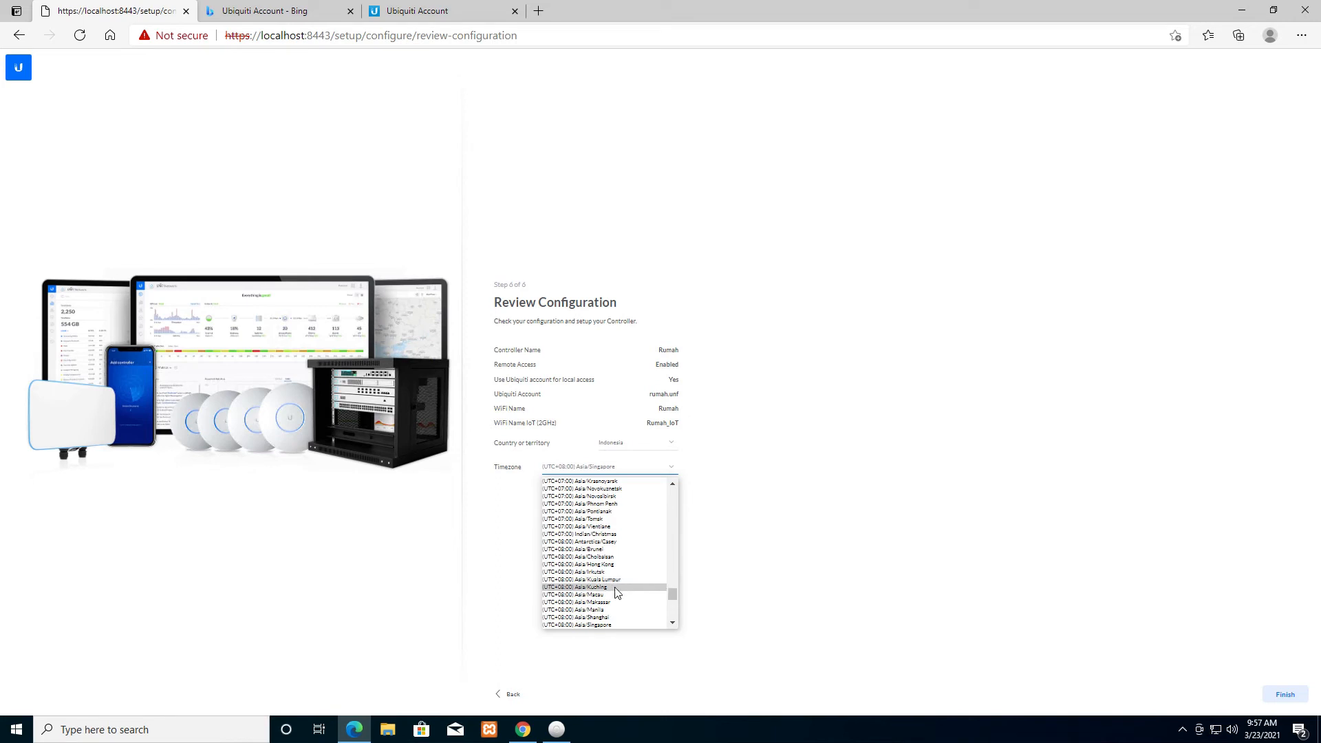
{"action": "scroll", "coordinate": [617, 594], "scroll_direction": "up", "scroll_amount": 1}
{"action": "scroll", "coordinate": [617, 594], "scroll_direction": "up", "scroll_amount": 3}
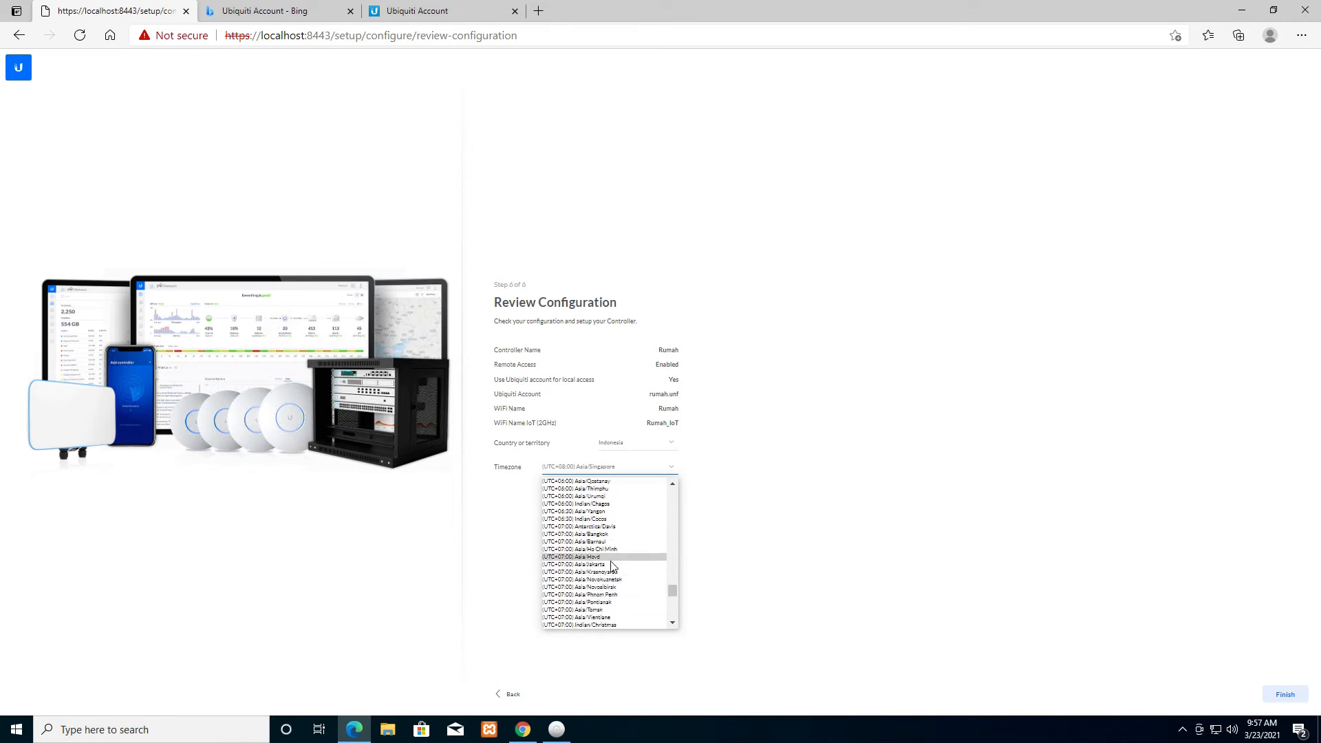
{"action": "left_click", "coordinate": [612, 565]}
{"action": "left_click", "coordinate": [1285, 695]}
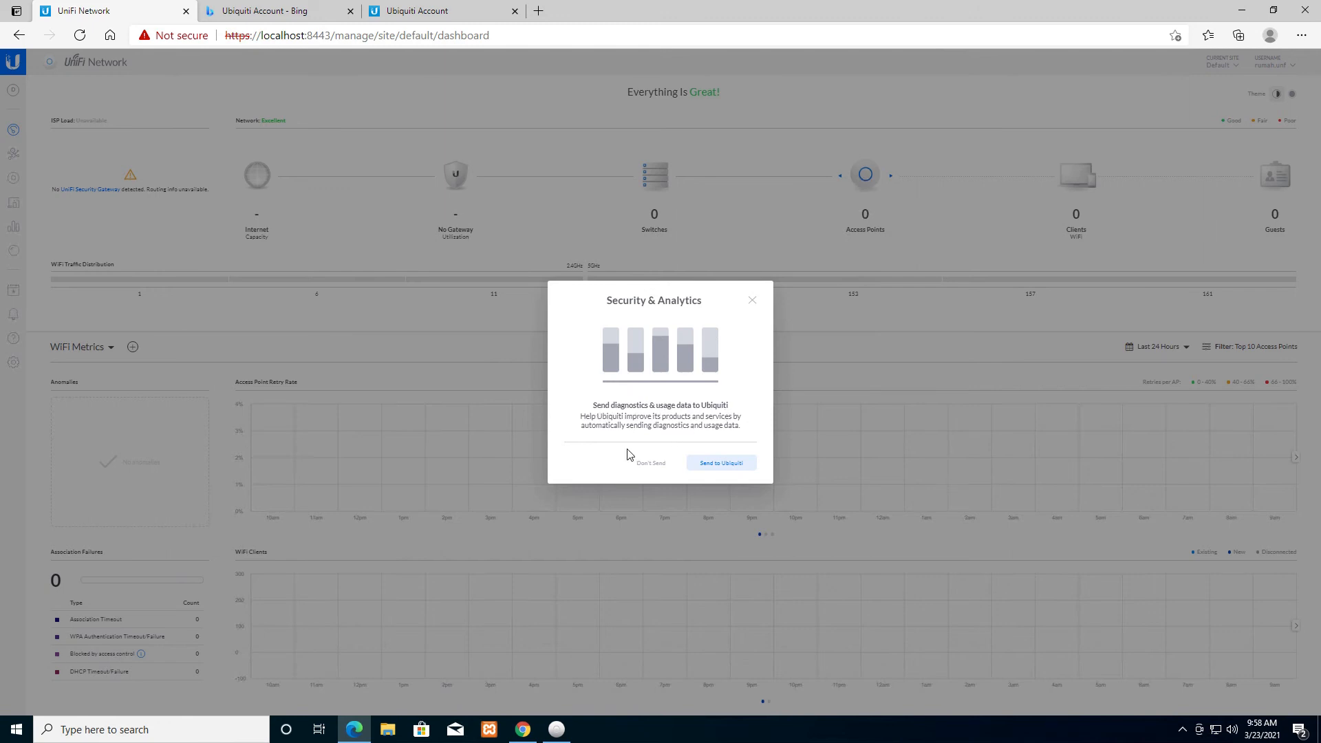
Decline sending diagnostics and usage data to Ubiquiti, and look over the network overview on the dashboard
{"action": "left_click", "coordinate": [659, 465]}
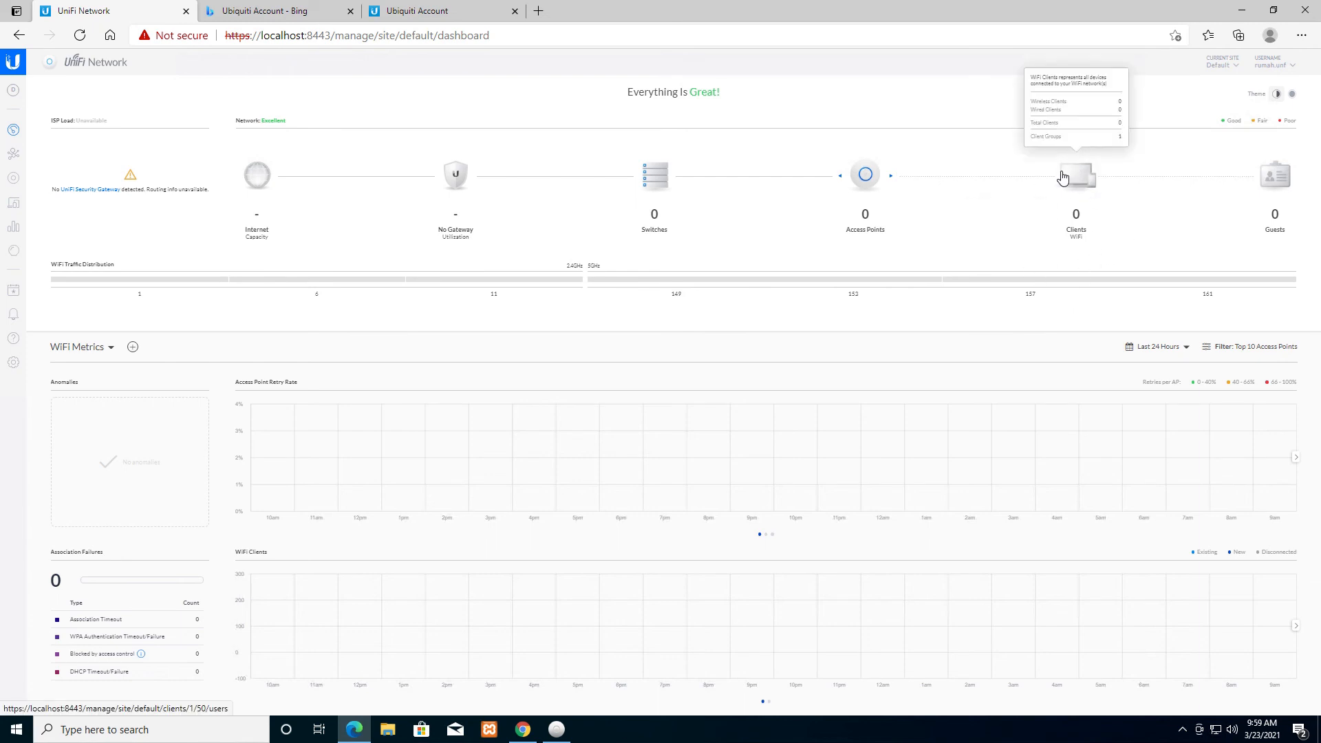
{"action": "mouse_move", "coordinate": [1265, 194]}
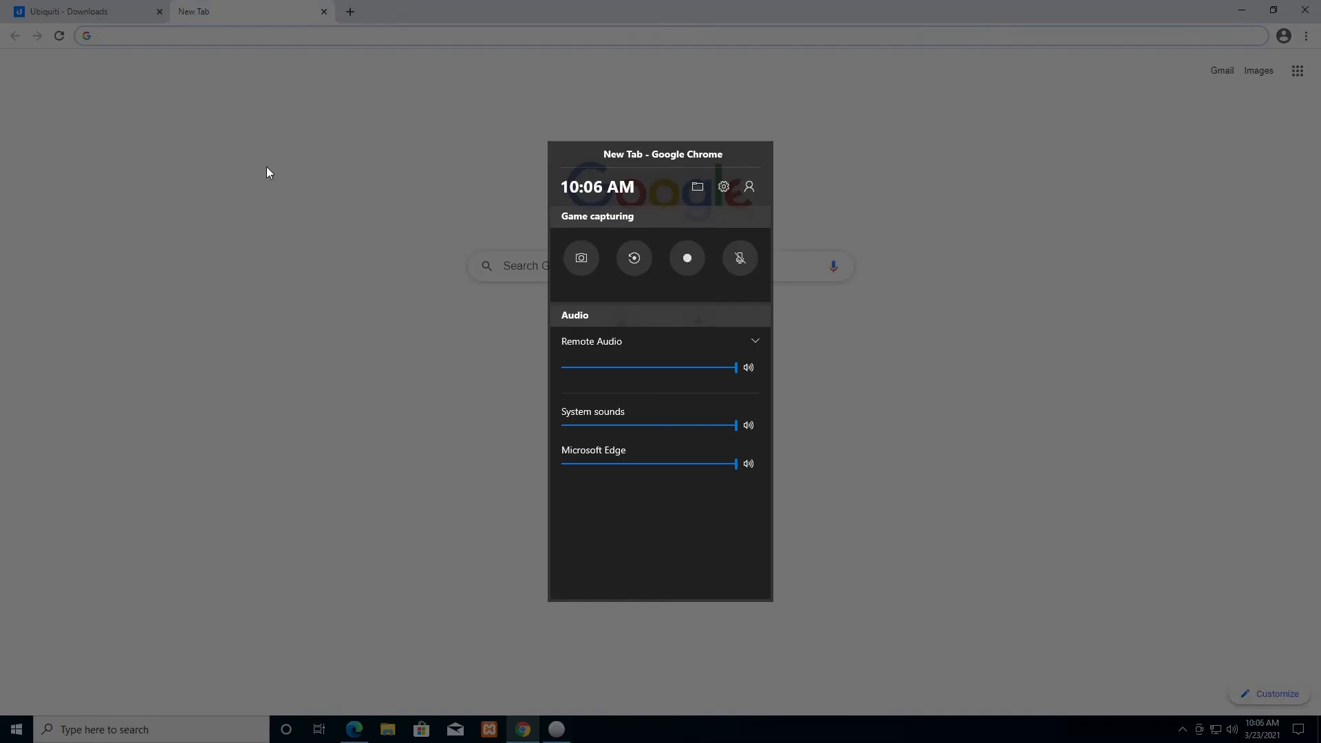
{"action": "left_click", "coordinate": [252, 235]}
{"action": "left_click", "coordinate": [54, 5]}
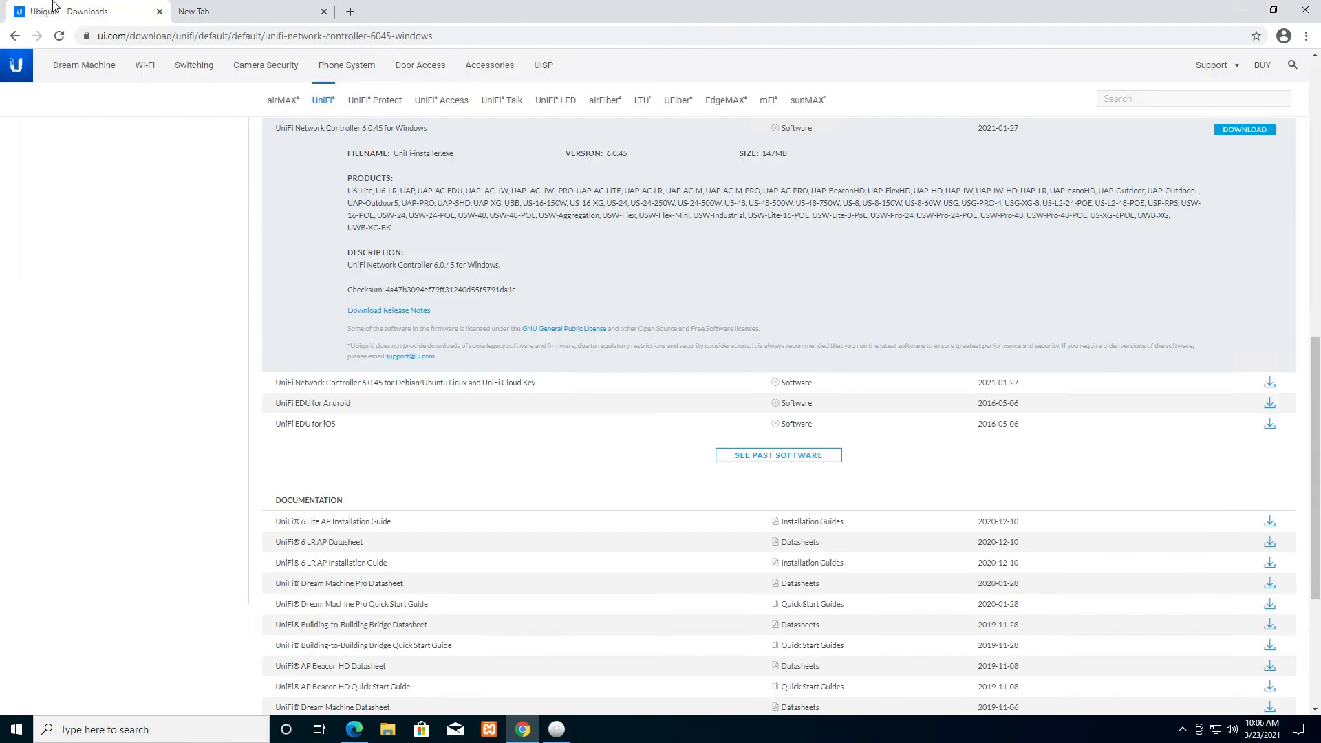
{"action": "scroll", "coordinate": [472, 398], "scroll_direction": "up", "scroll_amount": 10}
{"action": "left_click", "coordinate": [206, 12]}
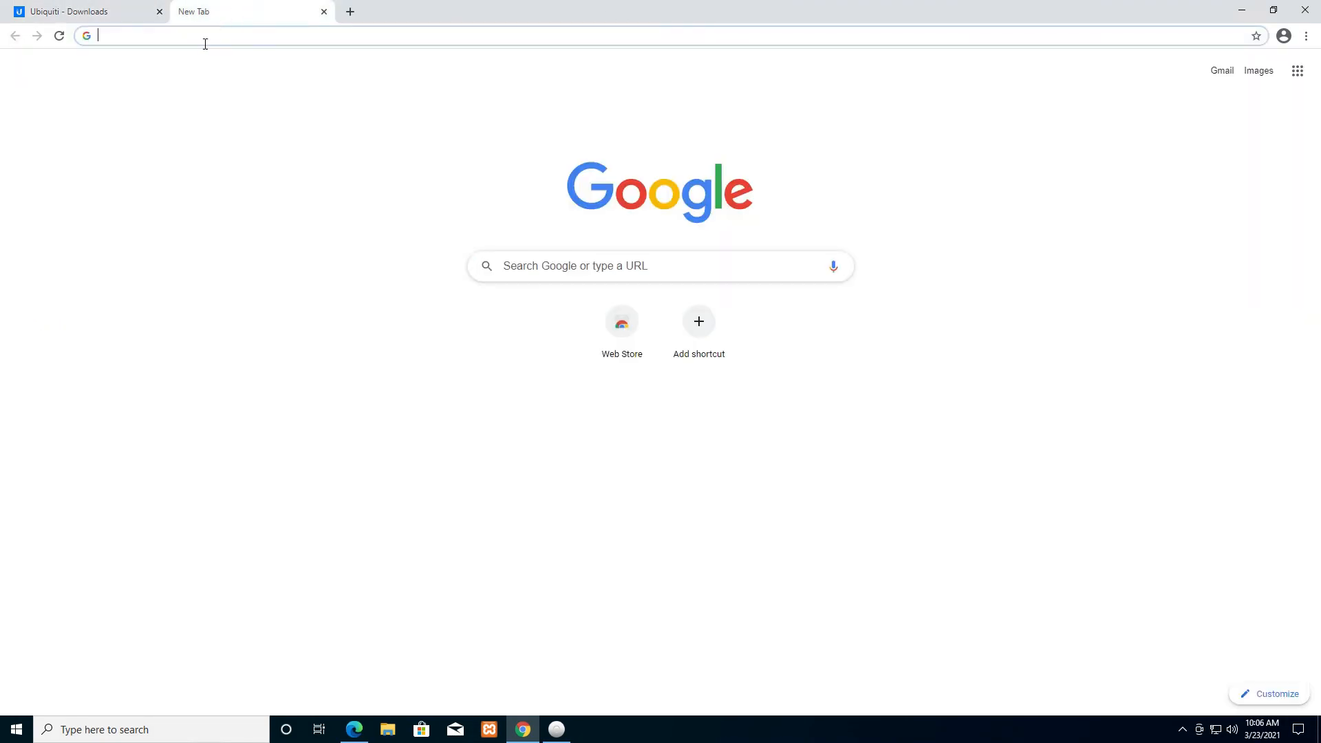
Switch to Microsoft Edge and examine the localhost part of the controller dashboard's address
{"action": "left_click", "coordinate": [354, 727]}
{"action": "left_click", "coordinate": [89, 11]}
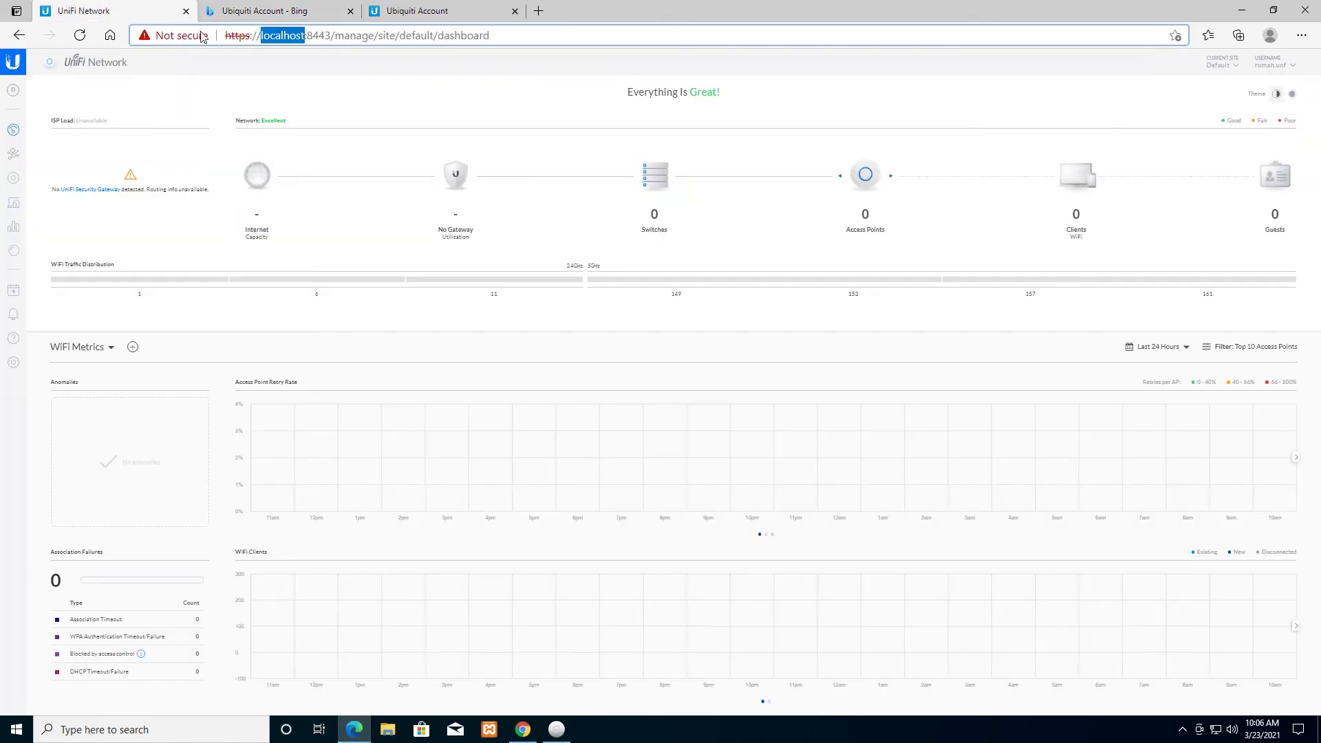
{"action": "left_click", "coordinate": [321, 35]}
{"action": "double_click", "coordinate": [295, 36]}
{"action": "left_click", "coordinate": [378, 36]}
{"action": "double_click", "coordinate": [276, 41]}
{"action": "left_click", "coordinate": [309, 41]}
{"action": "double_click", "coordinate": [291, 39]}
{"action": "left_click", "coordinate": [291, 40]}
{"action": "double_click", "coordinate": [292, 40]}
{"action": "double_click", "coordinate": [292, 40]}
{"action": "double_click", "coordinate": [293, 40]}
{"action": "left_click", "coordinate": [300, 42]}
{"action": "double_click", "coordinate": [290, 38]}
{"action": "left_click", "coordinate": [292, 12]}
{"action": "left_click", "coordinate": [113, 9]}
{"action": "left_click", "coordinate": [258, 7]}
{"action": "left_click", "coordinate": [122, 8]}
{"action": "left_click", "coordinate": [294, 9]}
{"action": "type", "text": "sssasas"}
{"action": "key", "text": "ctrl+a"}
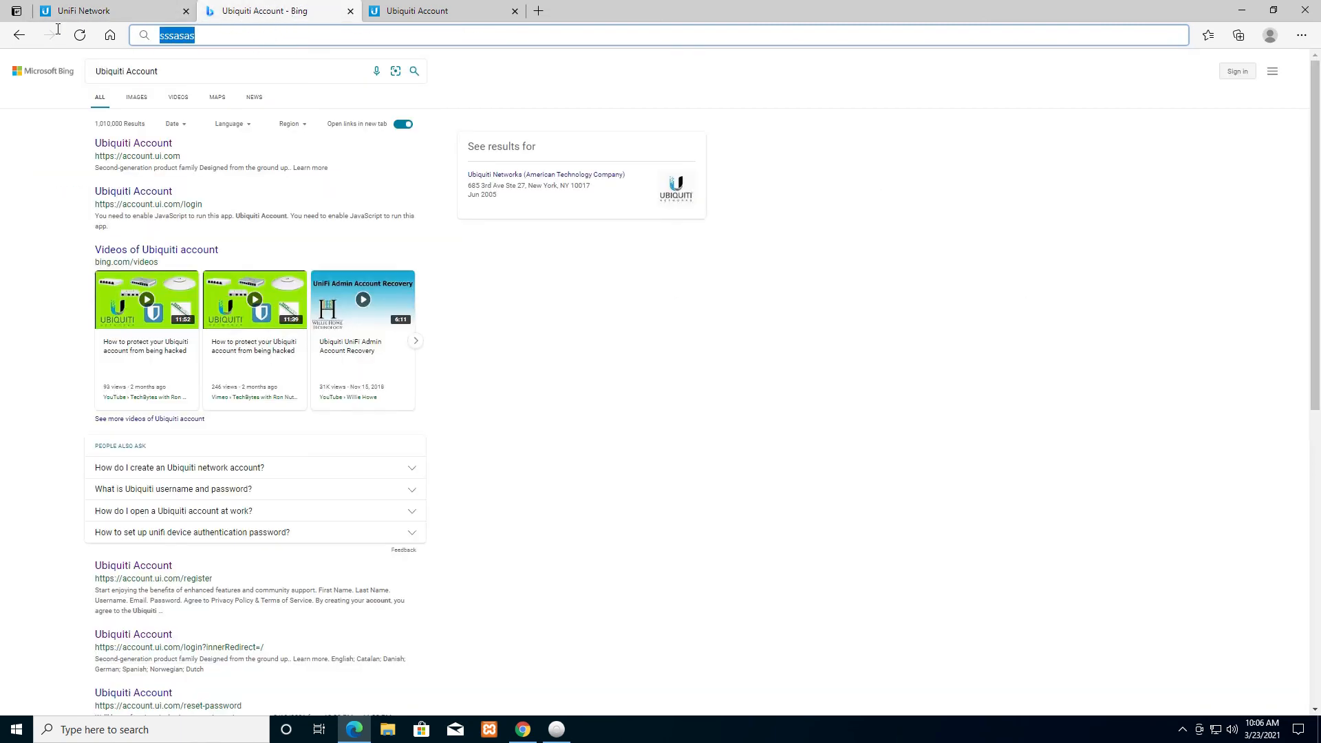
{"action": "left_click", "coordinate": [522, 729]}
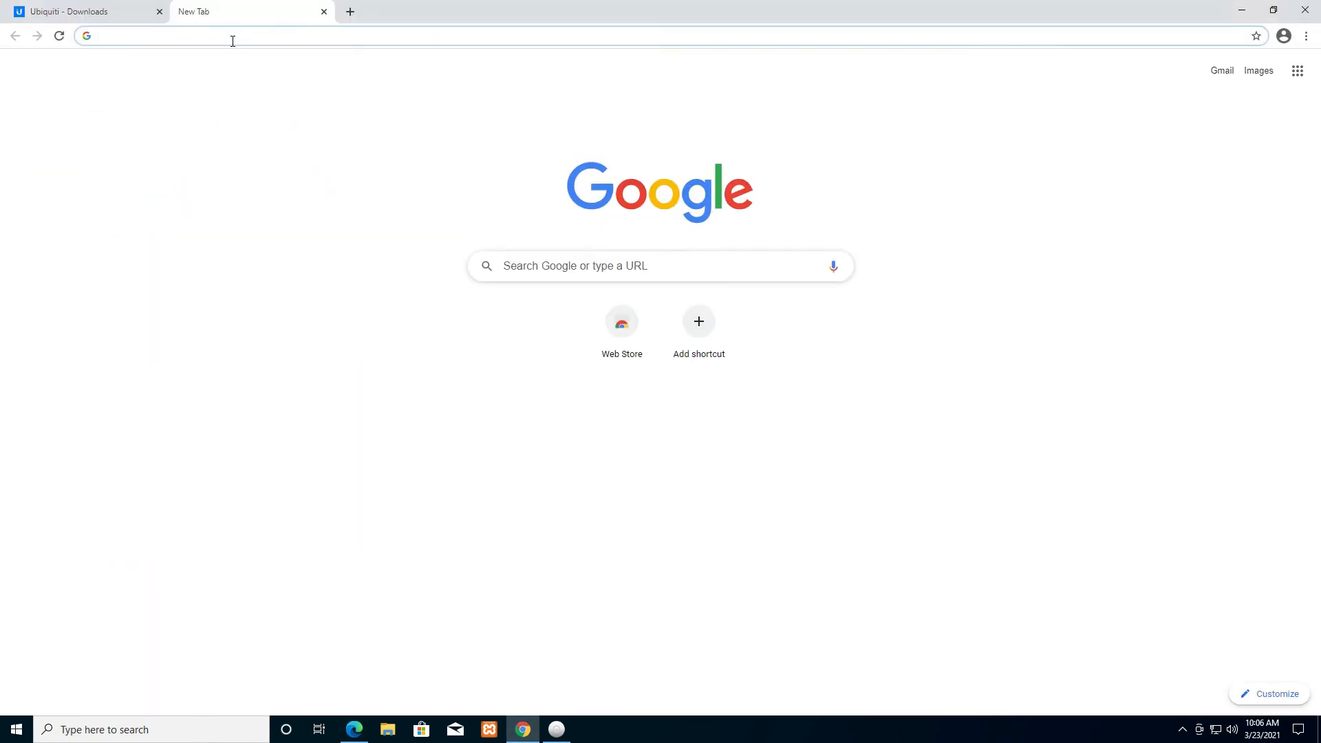
{"action": "left_click", "coordinate": [165, 43]}
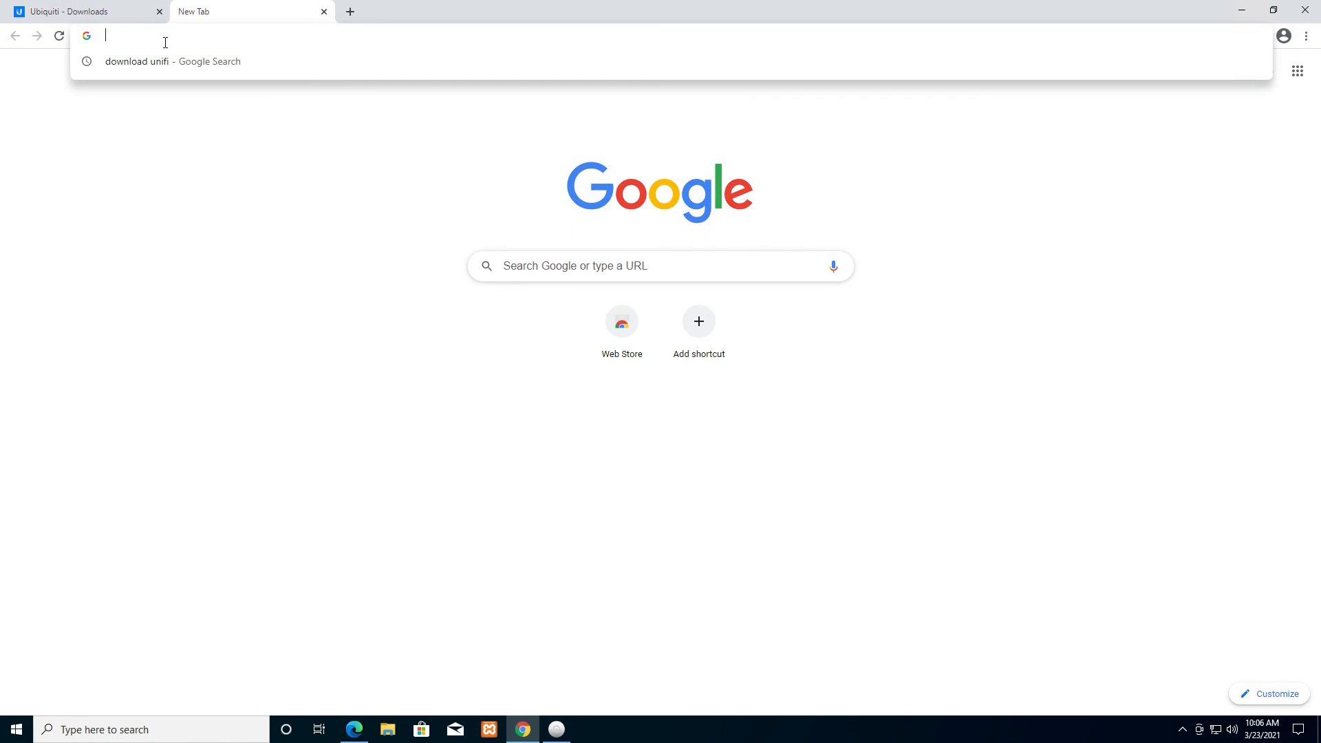
{"action": "type", "text": "https:"}
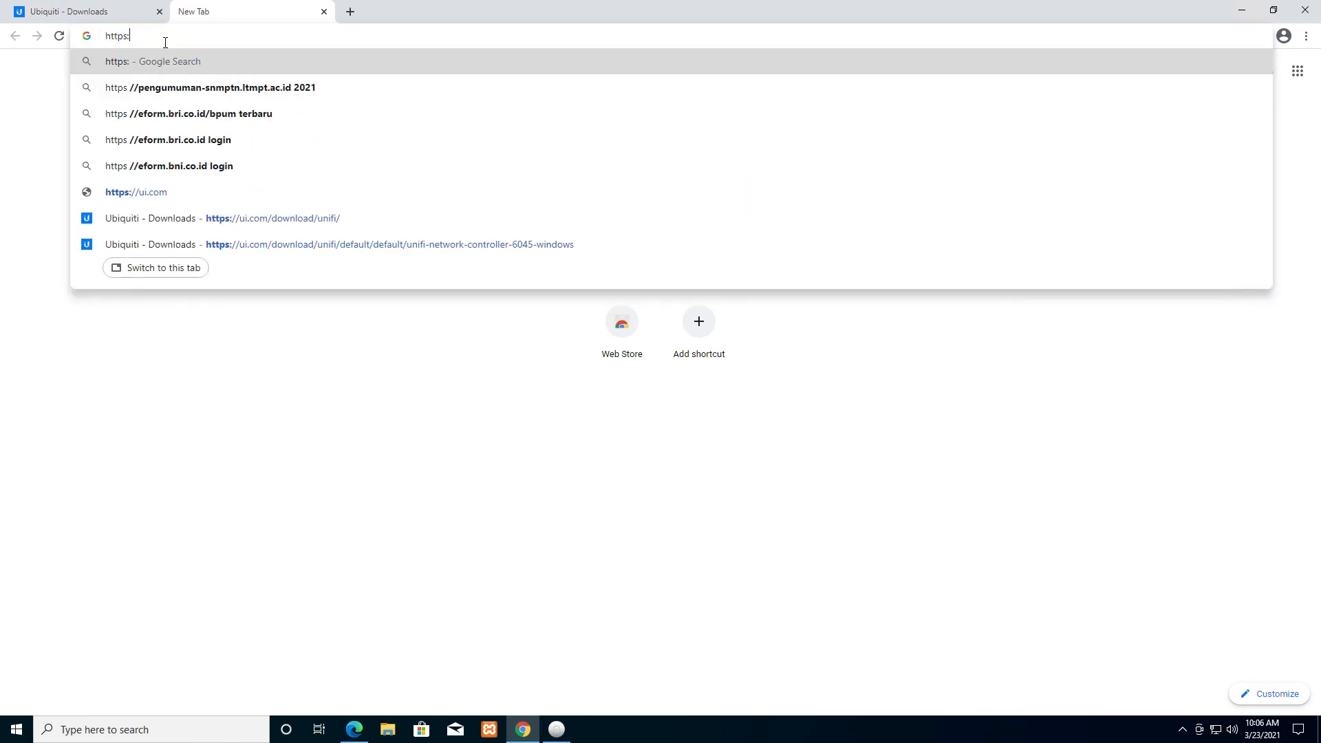
{"action": "type", "text": "//"}
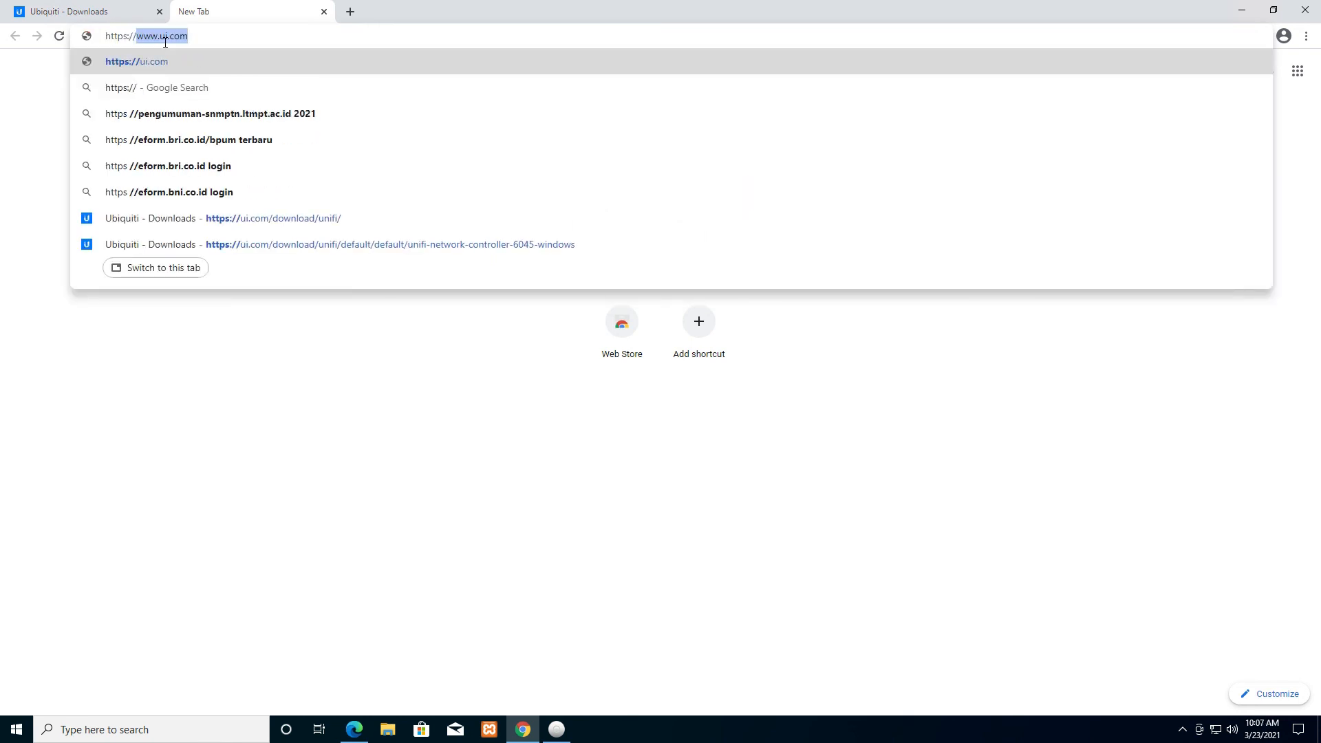
{"action": "type", "text": "192.168.1."}
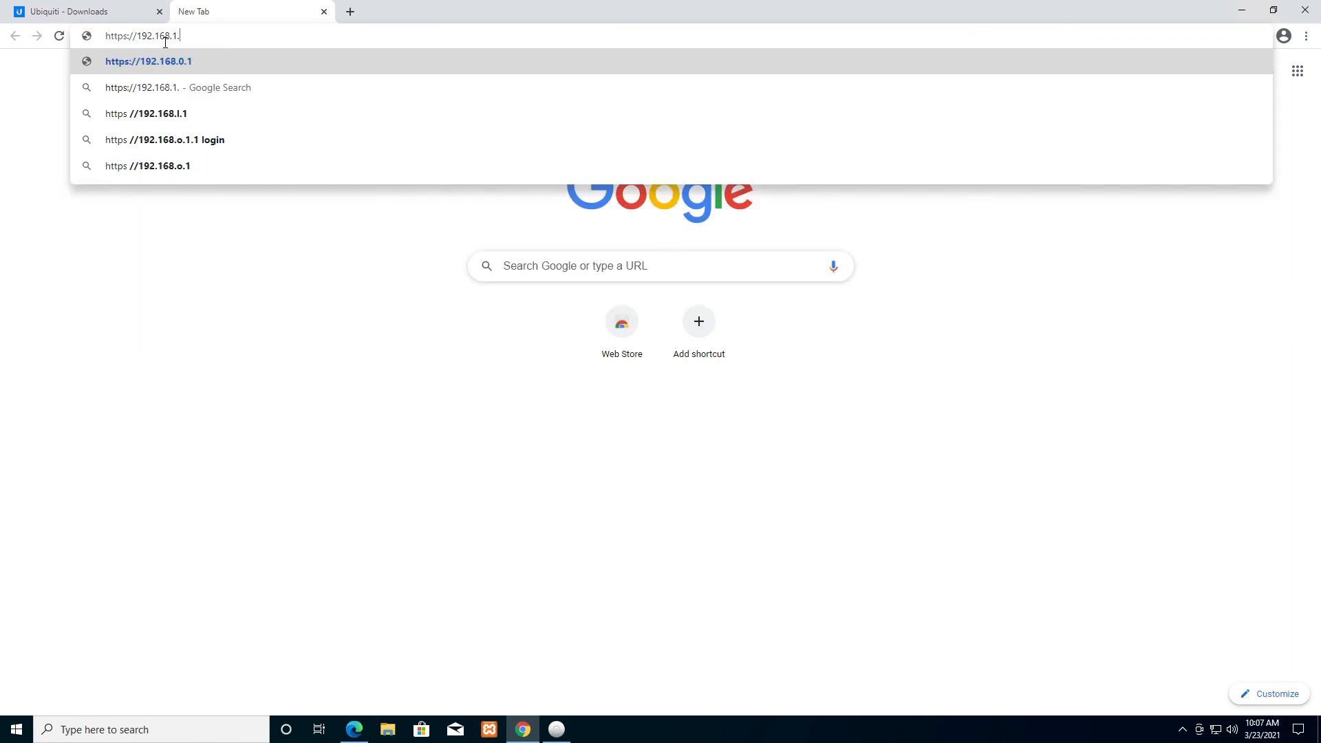
{"action": "type", "text": "201:"}
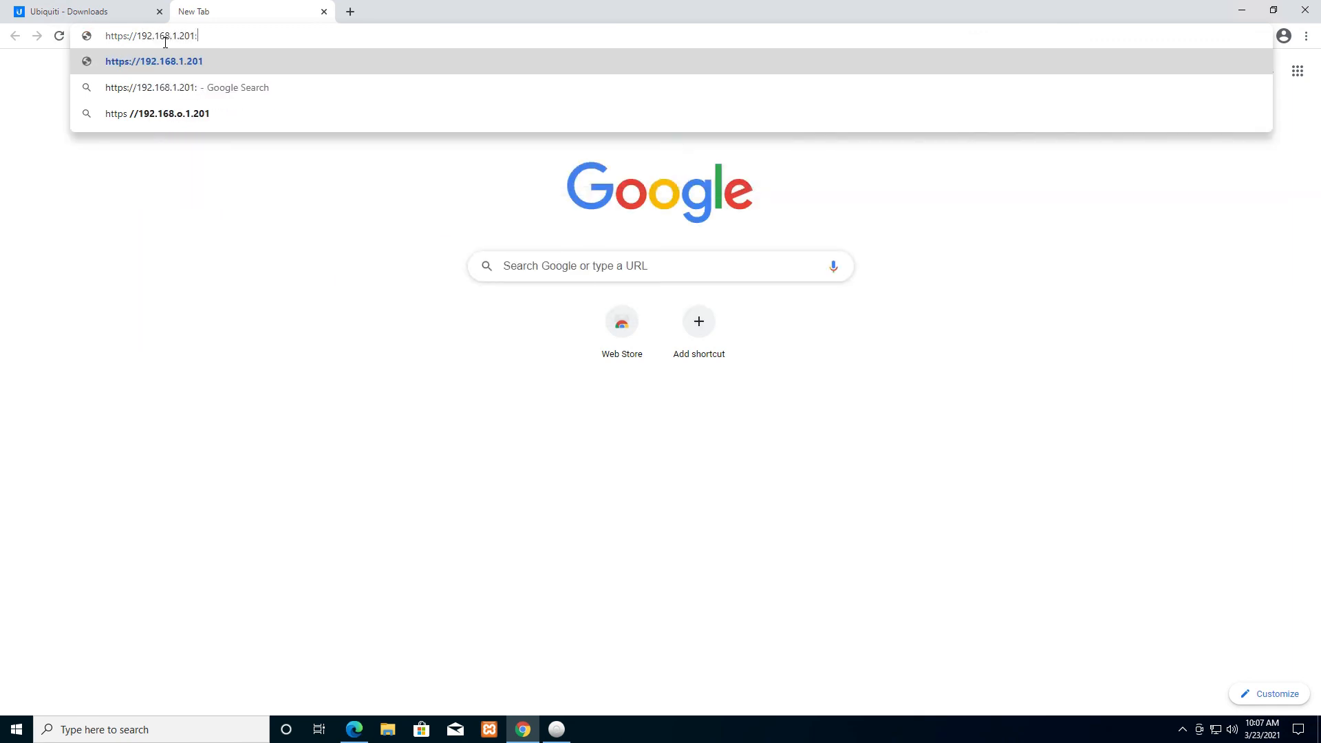
{"action": "type", "text": "8443"}
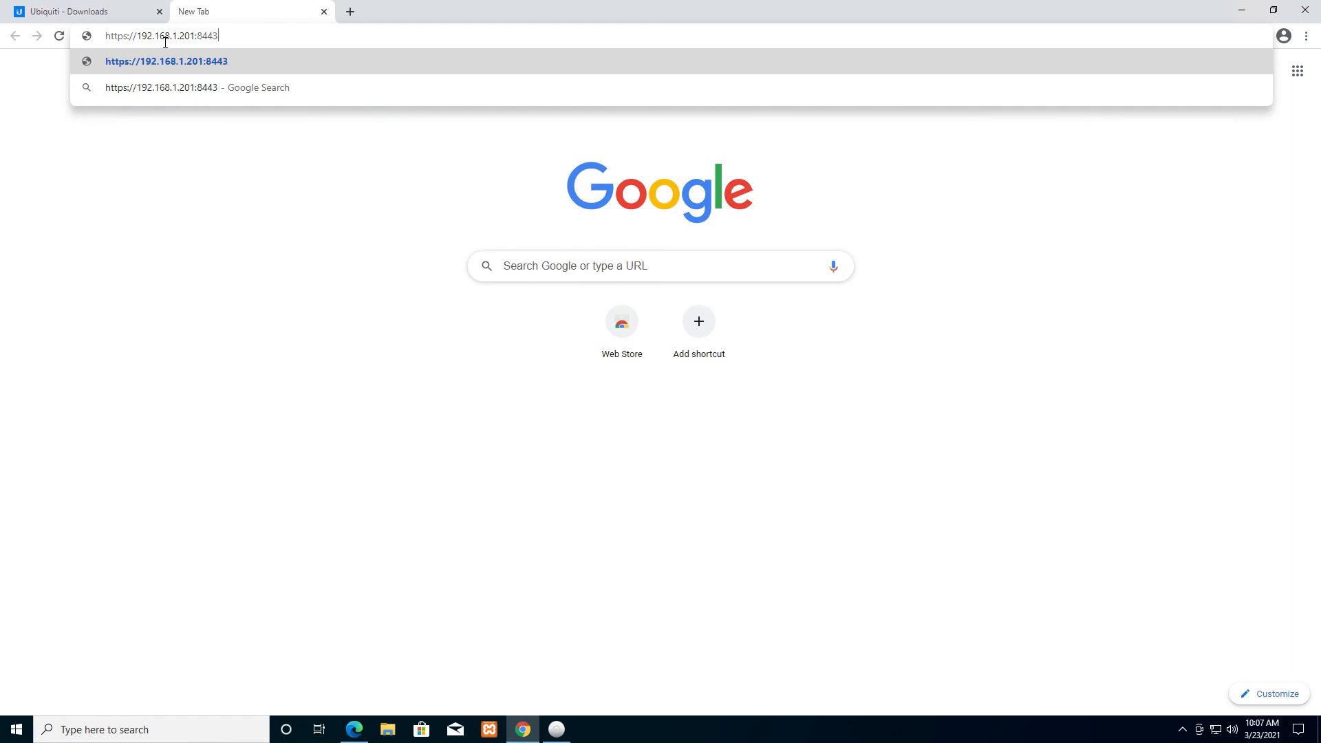
{"action": "key", "text": "Return"}
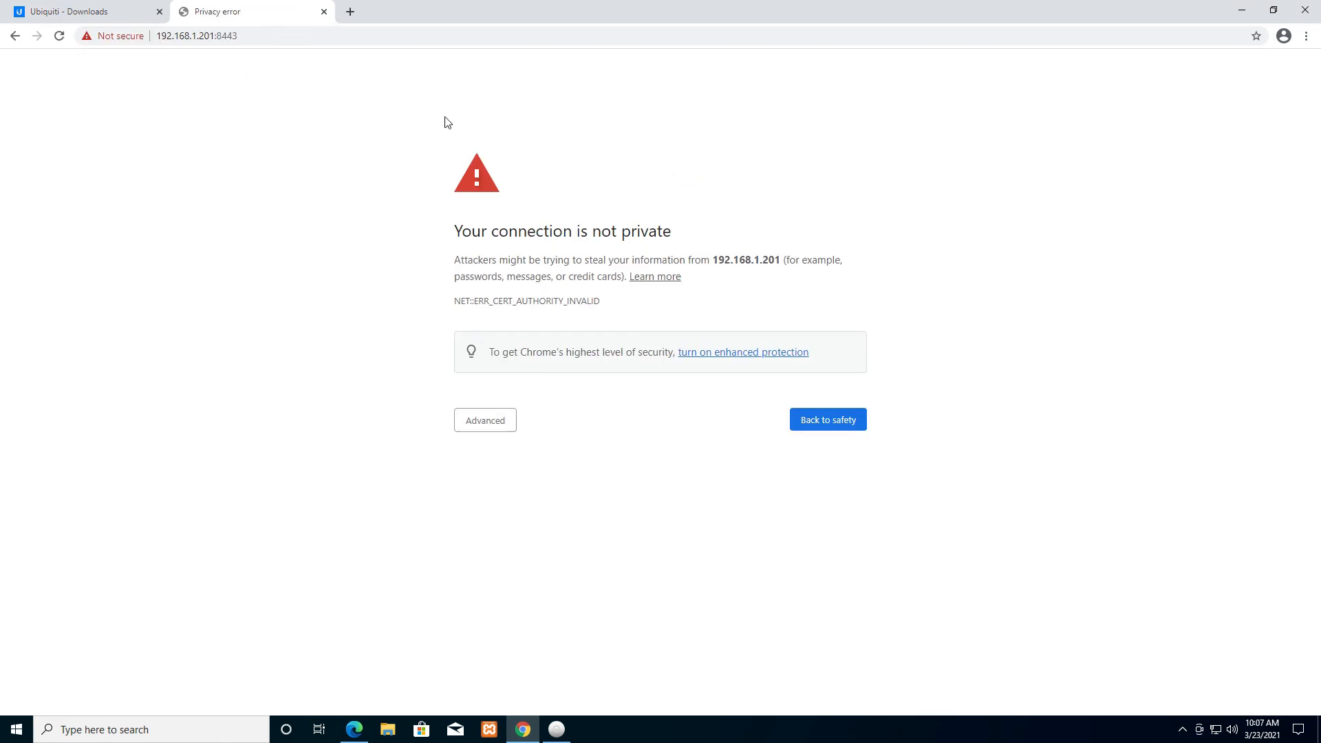
{"action": "left_click", "coordinate": [489, 421]}
{"action": "left_click", "coordinate": [528, 526]}
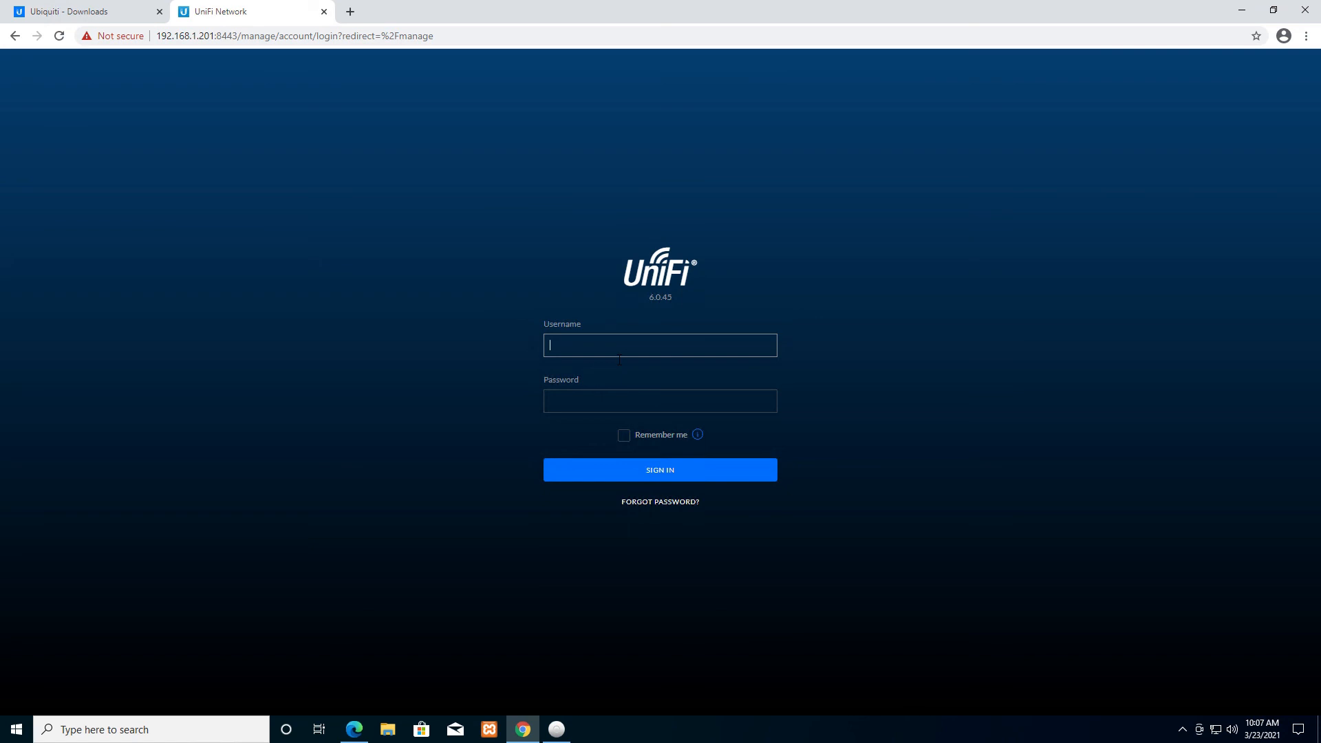
Enter a username and password on the UniFi login page and submit the sign-in
{"action": "type", "text": "asasas"}
{"action": "key", "text": "Tab"}
{"action": "type", "text": "•••••••"}
{"action": "left_click", "coordinate": [703, 480]}
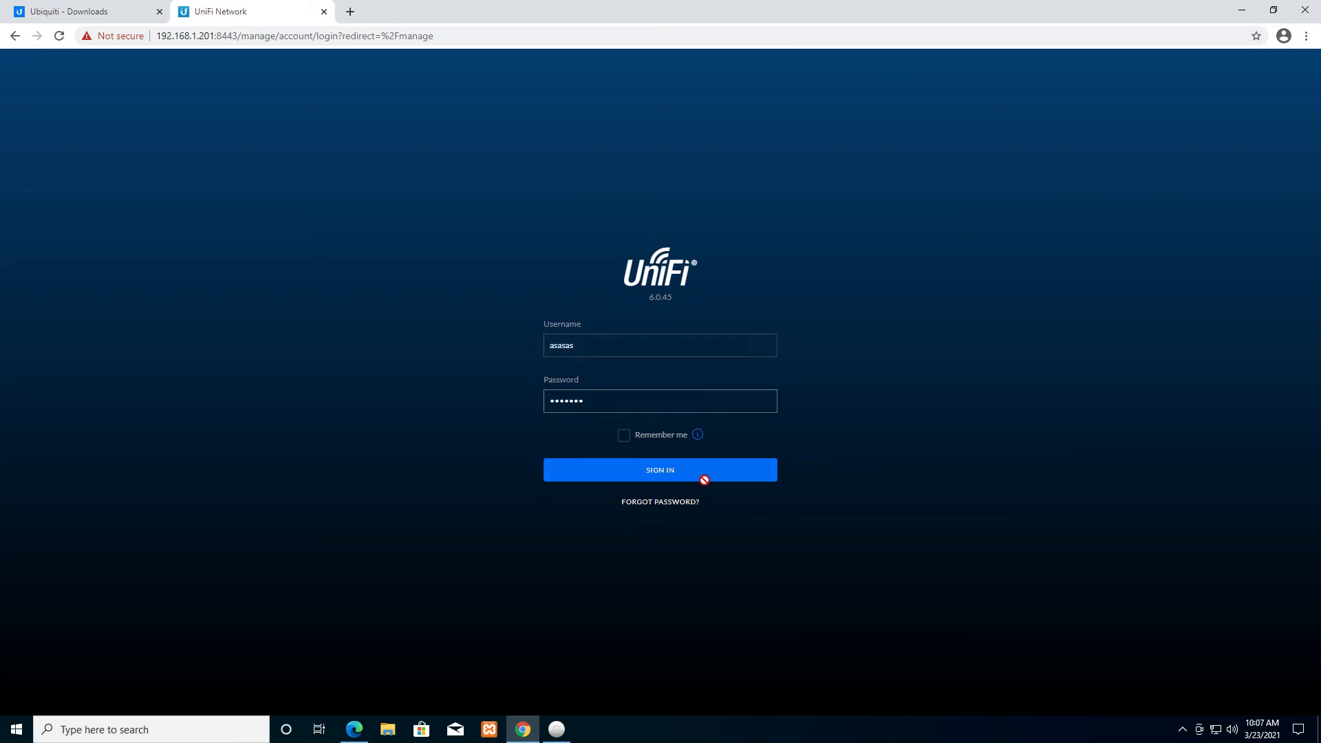